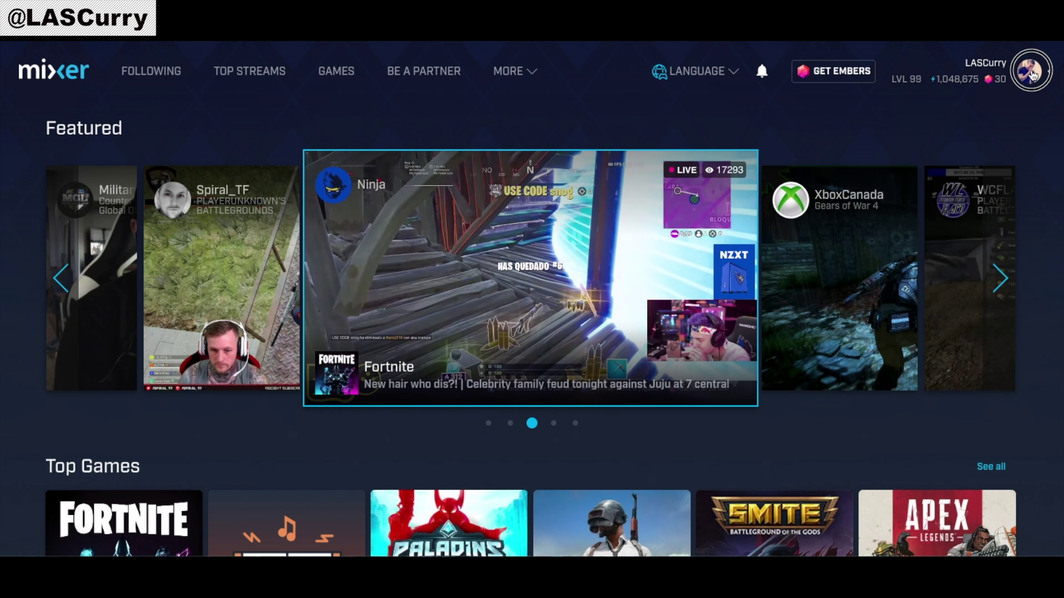
Open the Customize page of the channel's Broadcast Dashboard
click(1034, 77)
click(931, 215)
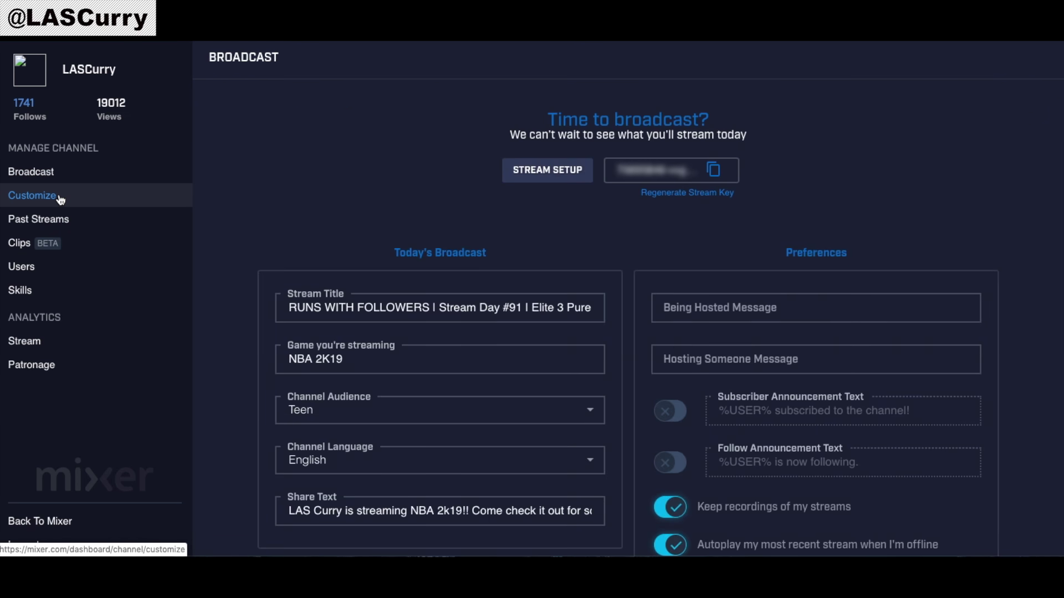
click(62, 198)
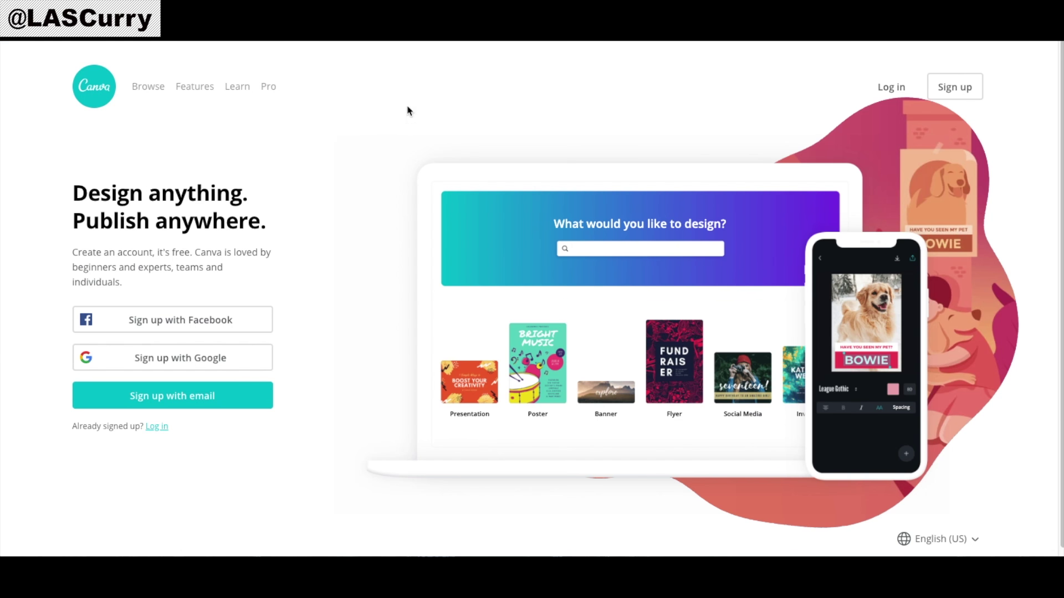
Switch to Canva, log in with the saved account and create a blank custom design of 512 × 512 px
click(160, 427)
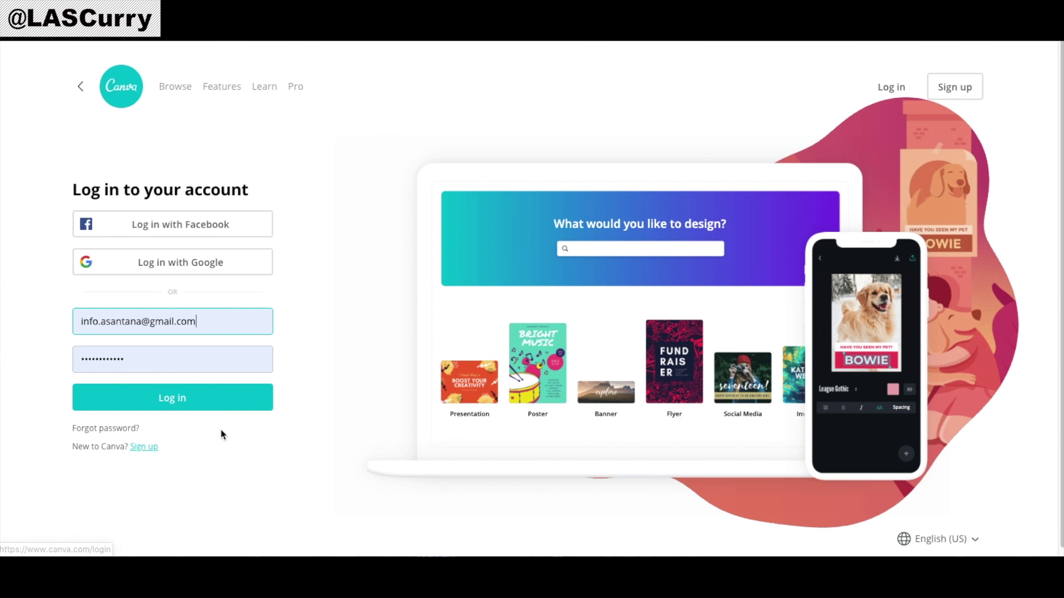
click(221, 399)
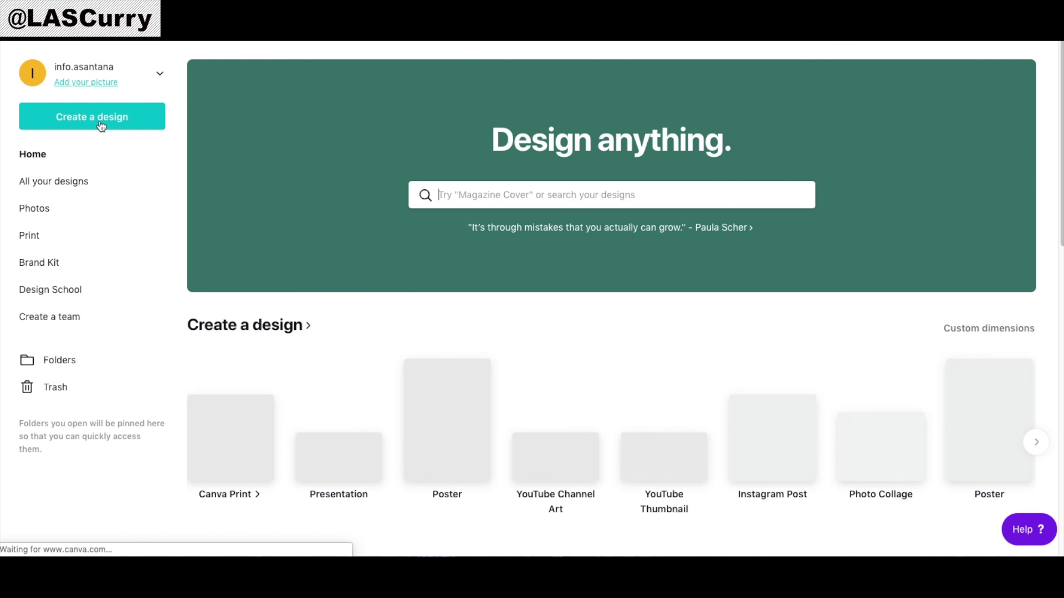
click(101, 124)
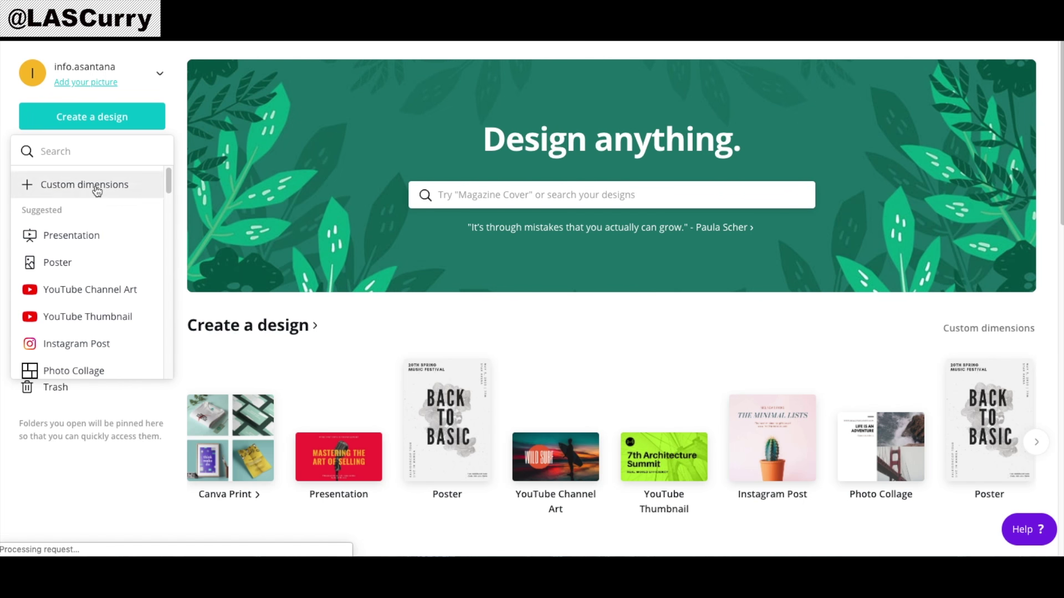
click(97, 187)
text(5)
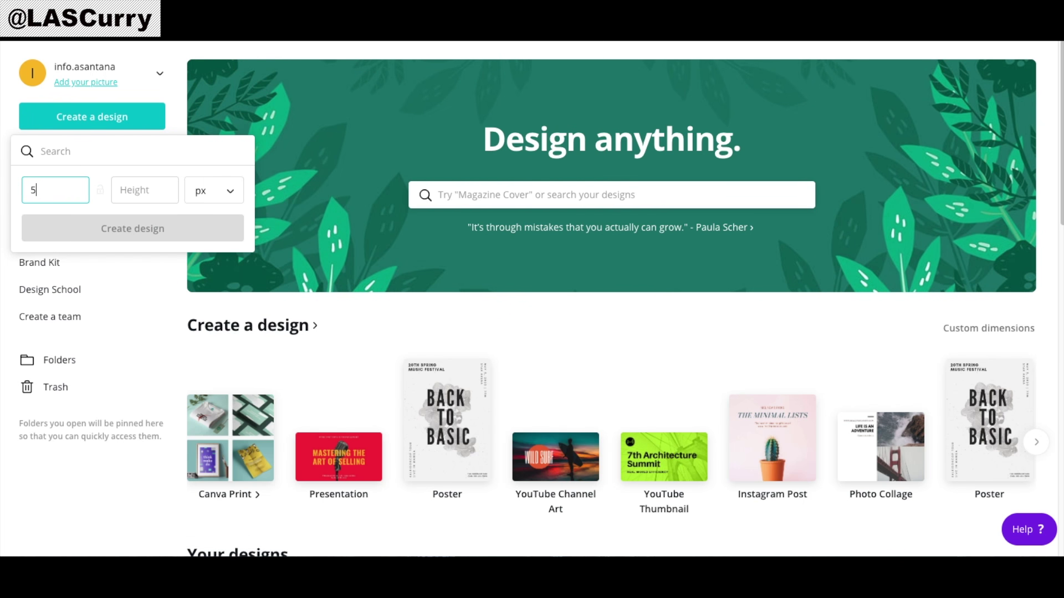
click(140, 191)
text(512)
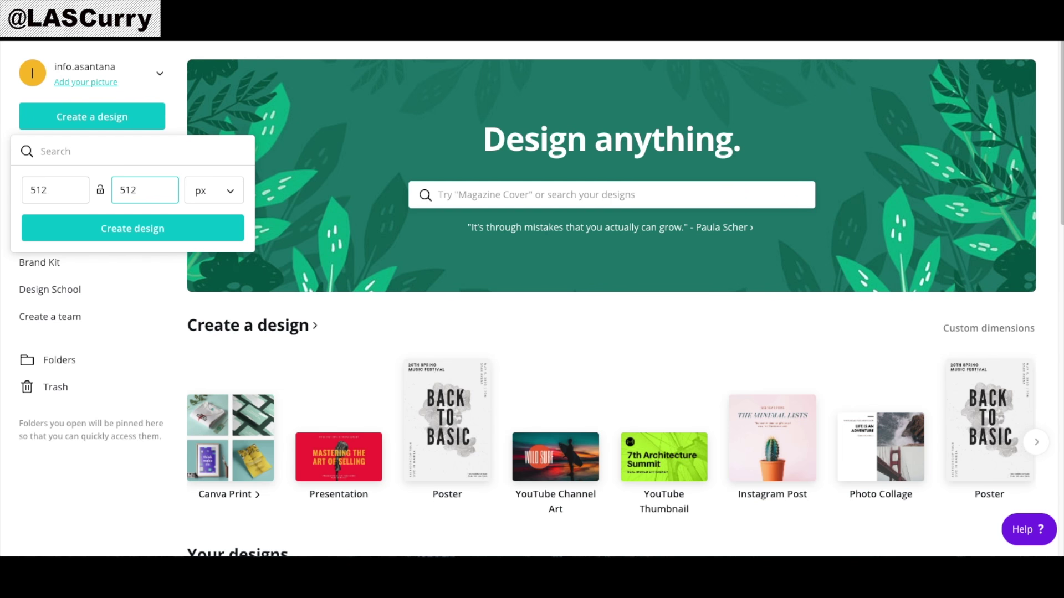
click(133, 228)
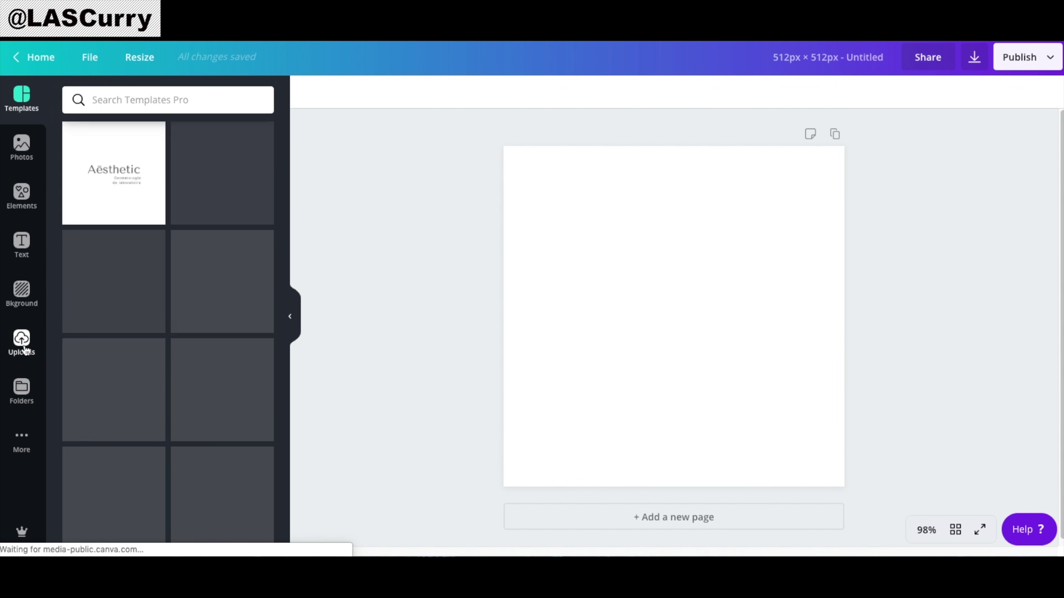
Fill the blank page with the uploaded photo of the man in the dark T-shirt
click(23, 347)
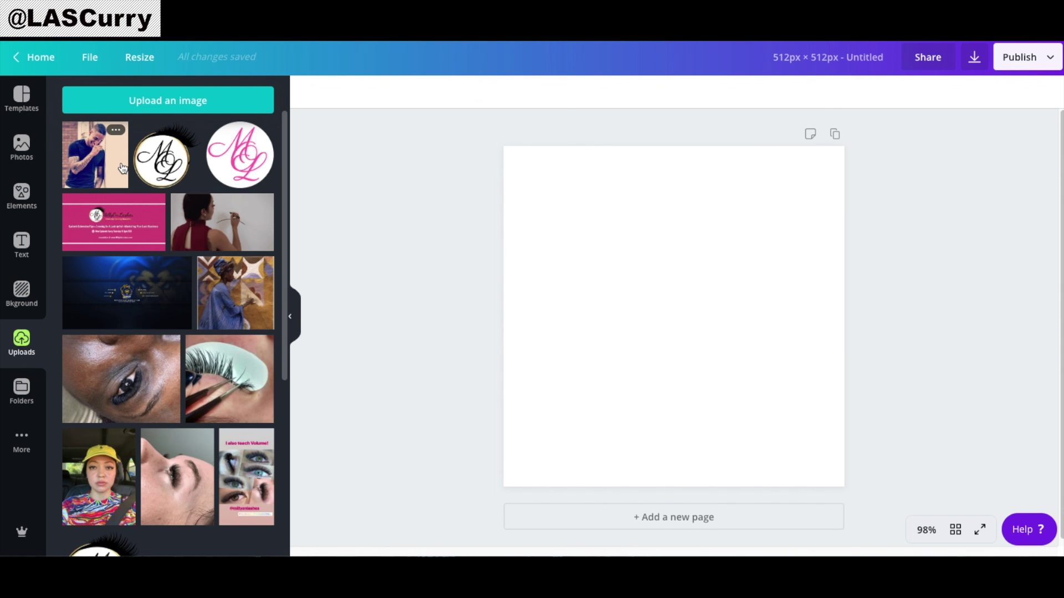
click(89, 160)
drag(89, 160, 545, 174)
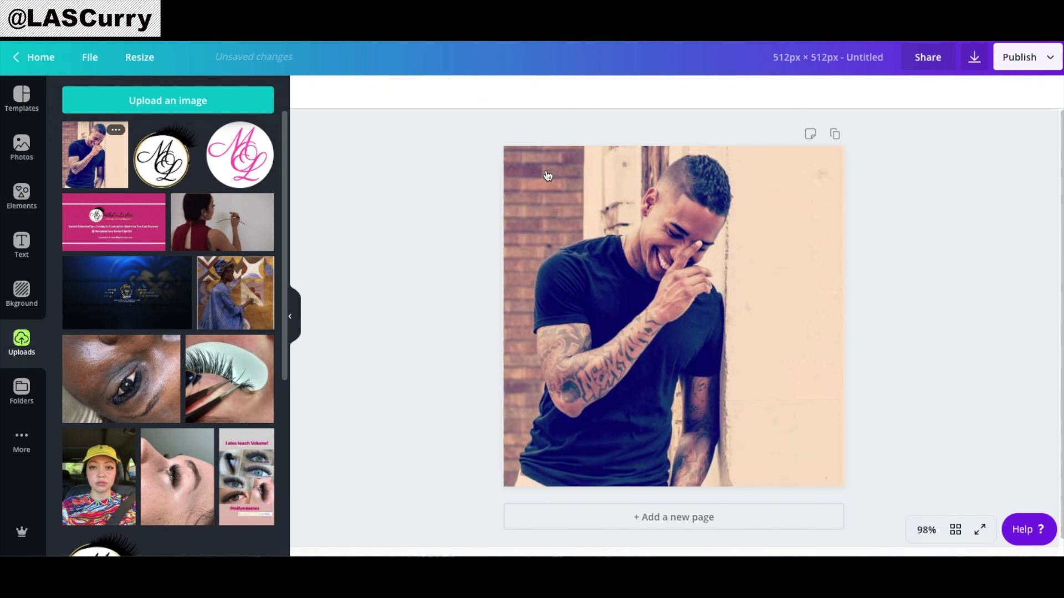
Download the avatar design as a PNG file
click(1050, 60)
click(945, 131)
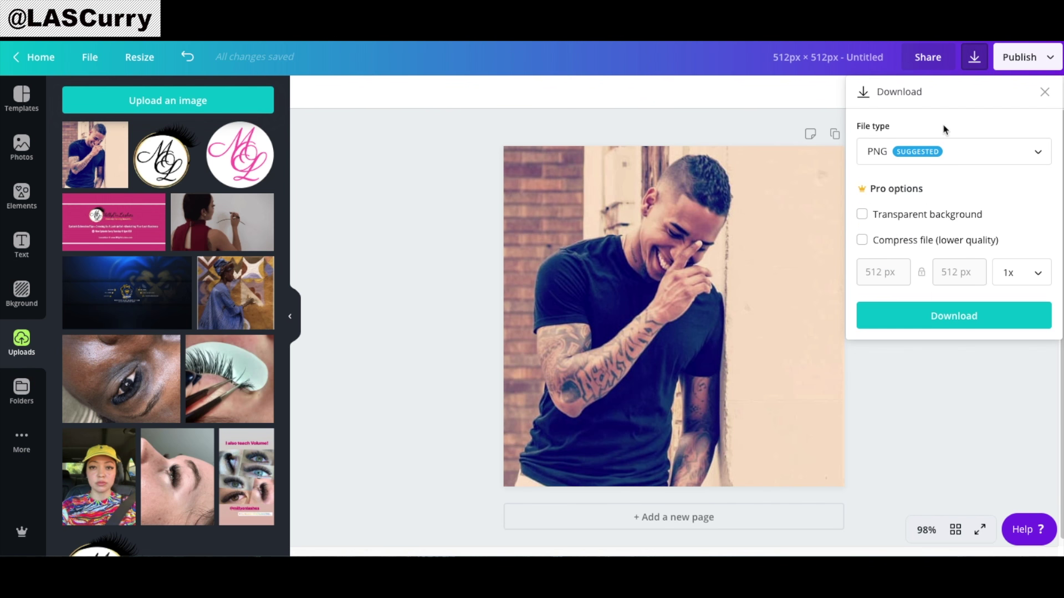
click(969, 324)
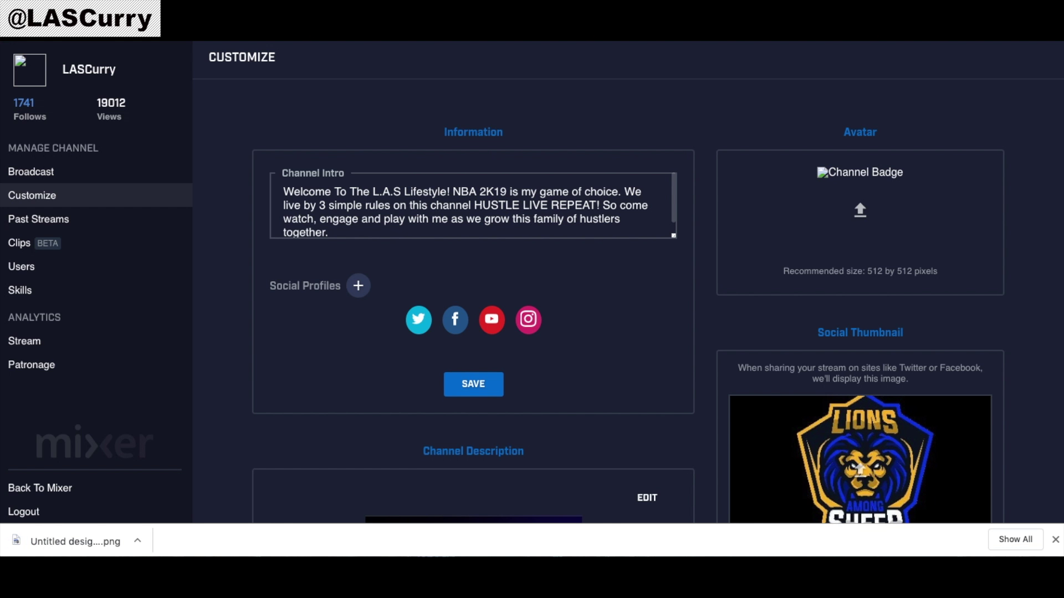
In Mixer, upload Untitled design (12).png as the channel avatar, with the crop area moved to the photo's upper-left corner
click(860, 210)
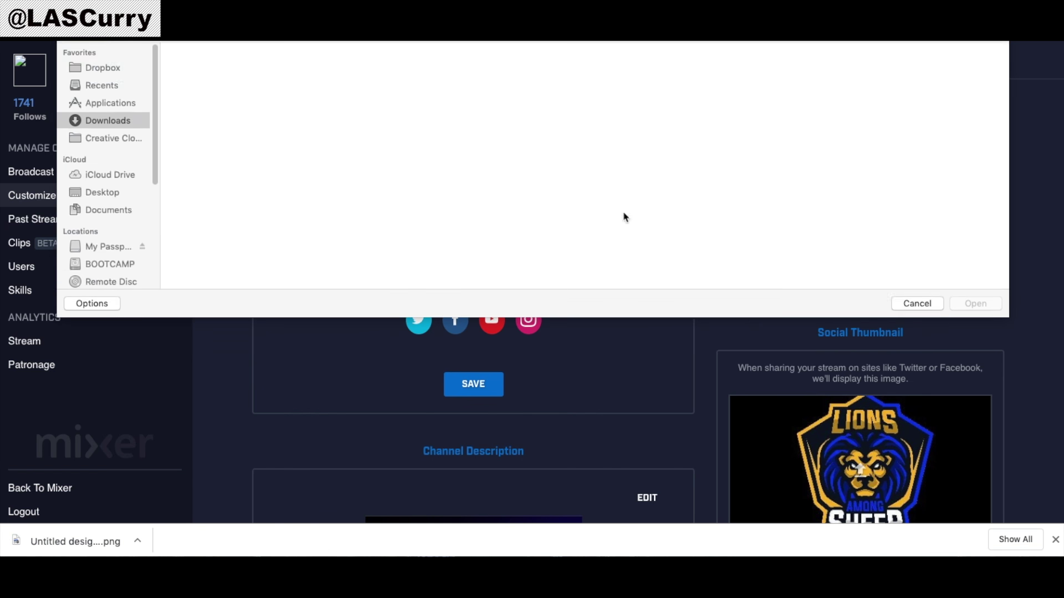
click(225, 87)
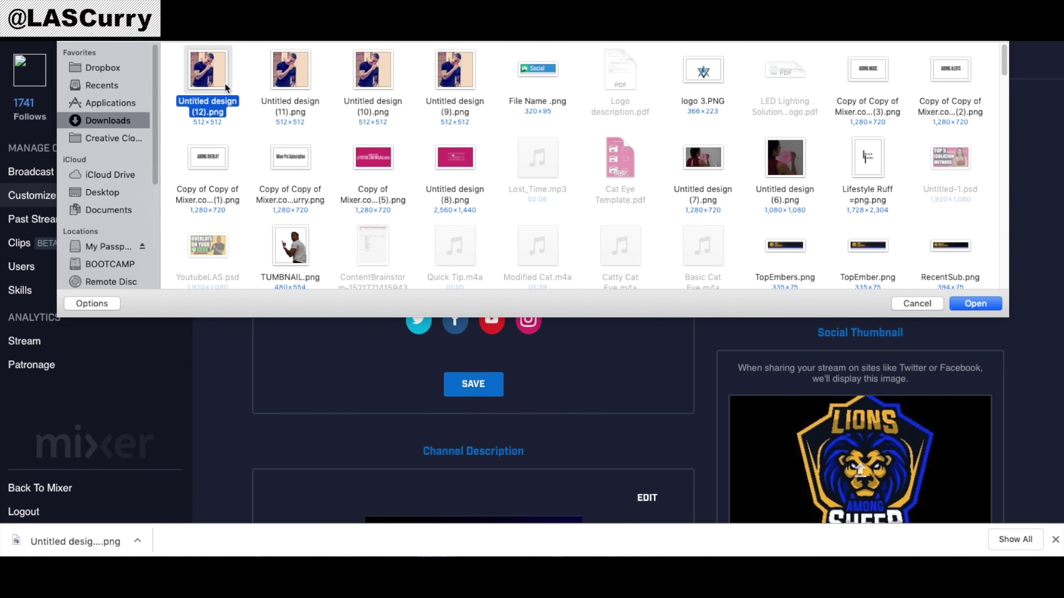
click(967, 305)
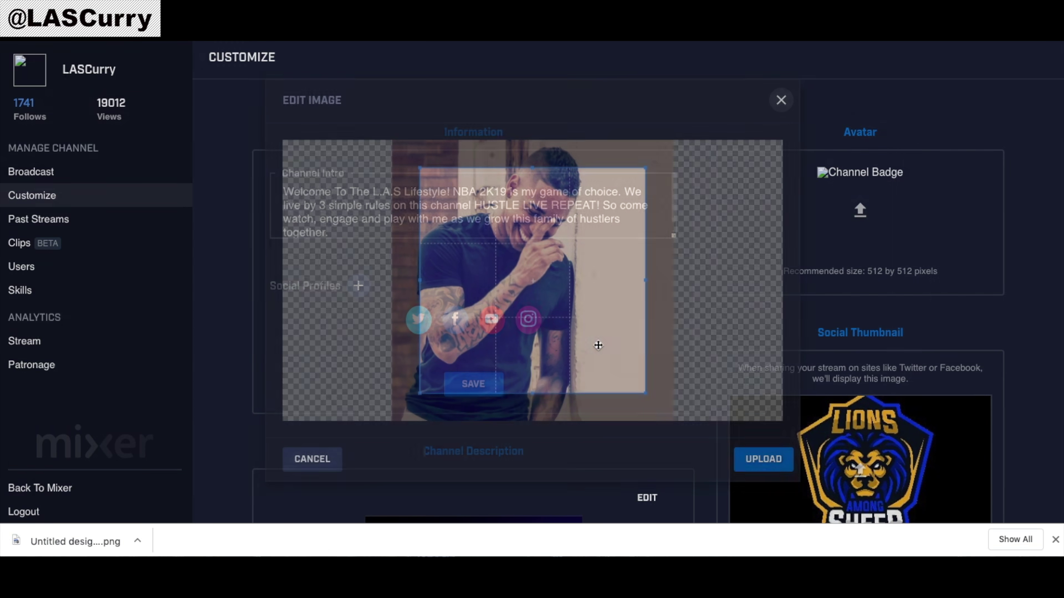
drag(506, 269, 480, 240)
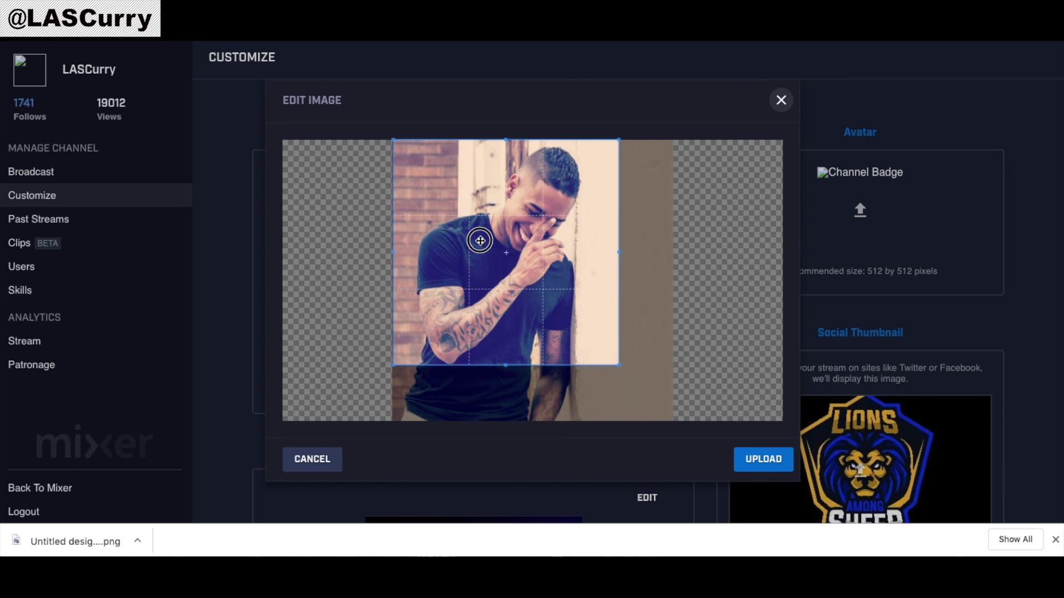
click(767, 477)
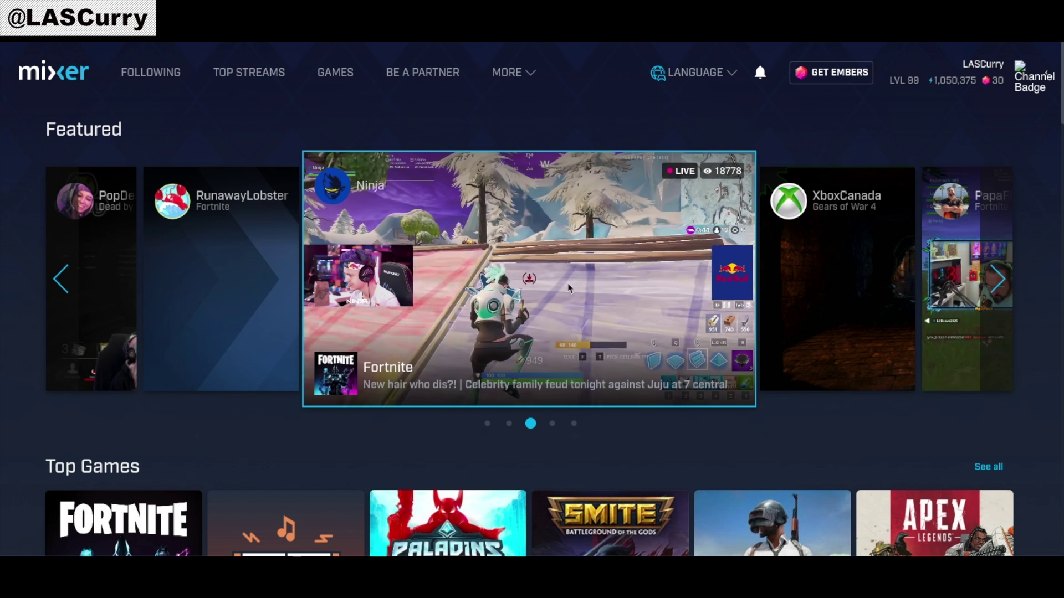
Return from the Mixer home page to the channel's Customize settings
click(1034, 74)
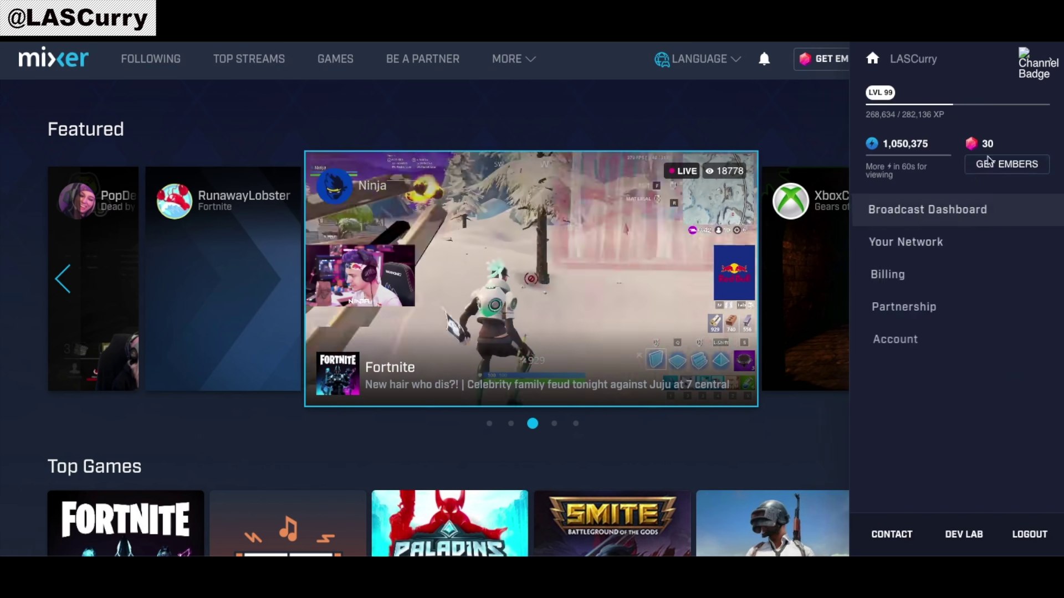
click(952, 210)
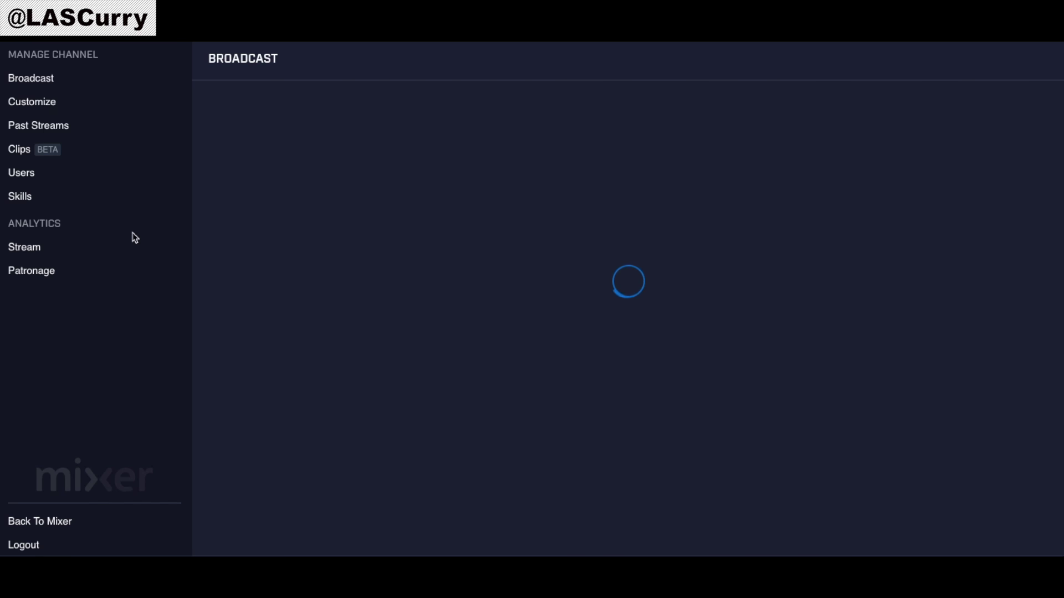
click(32, 197)
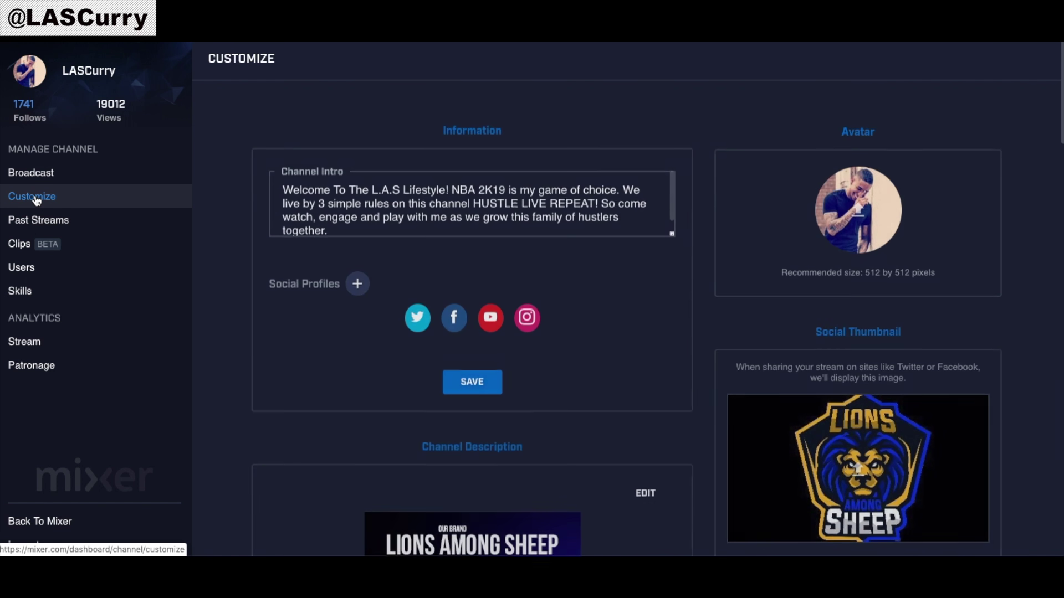
Save the dark blue geometric image as the channel background
scroll(1003, 360, down, 3)
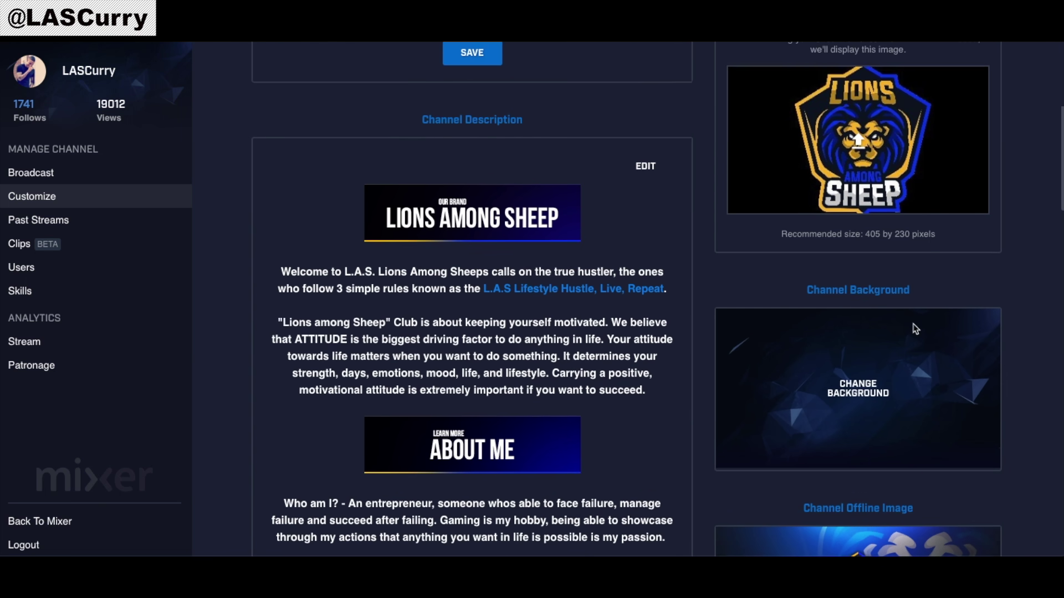
scroll(915, 329, down, 1)
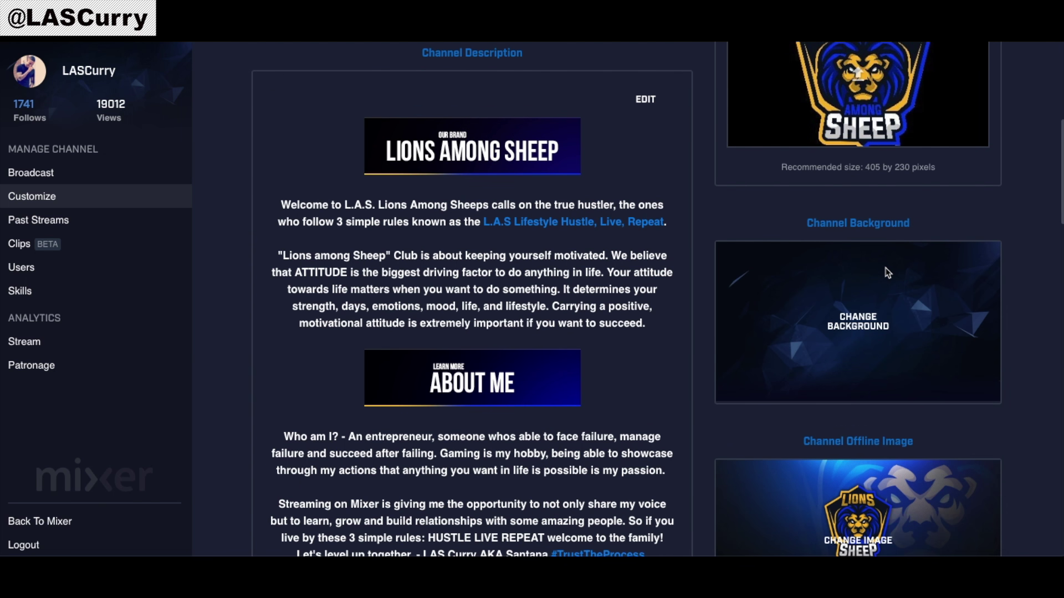
click(872, 298)
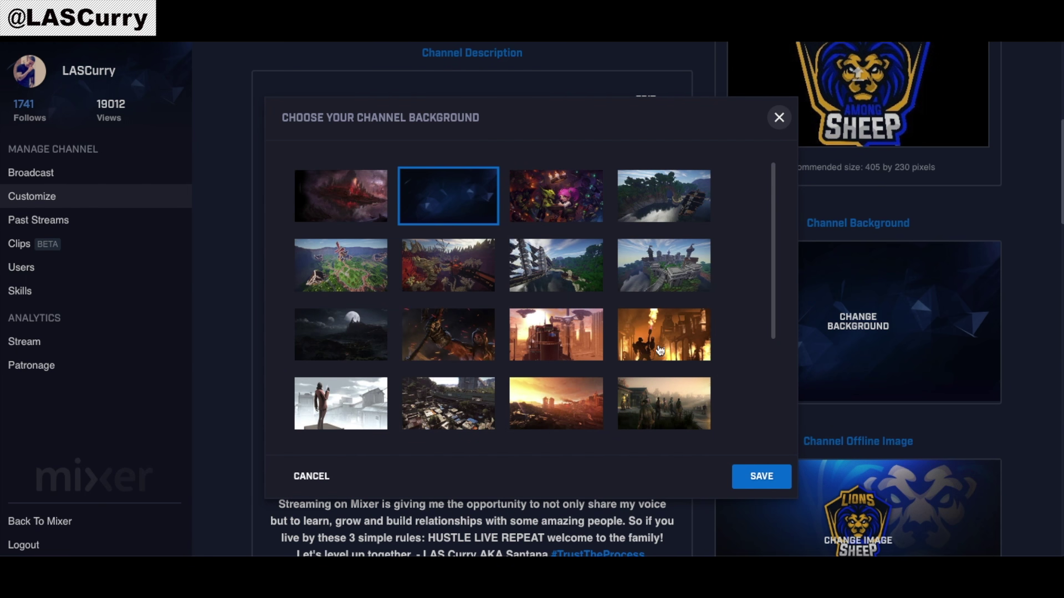
click(753, 475)
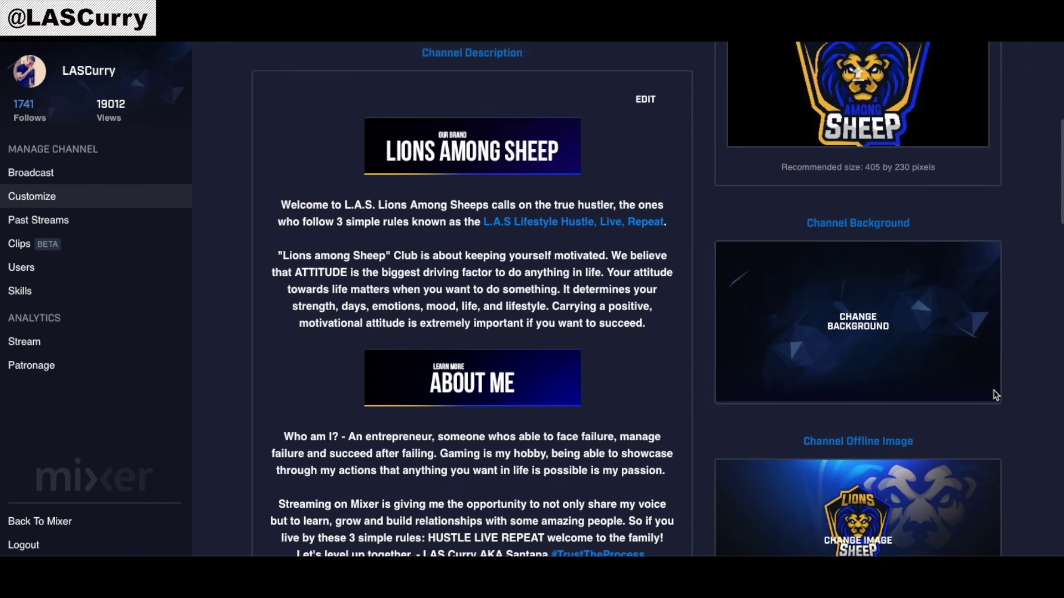
Find the Channel Offline Image section and open its image for changing
scroll(996, 396, down, 6)
scroll(990, 392, up, 2)
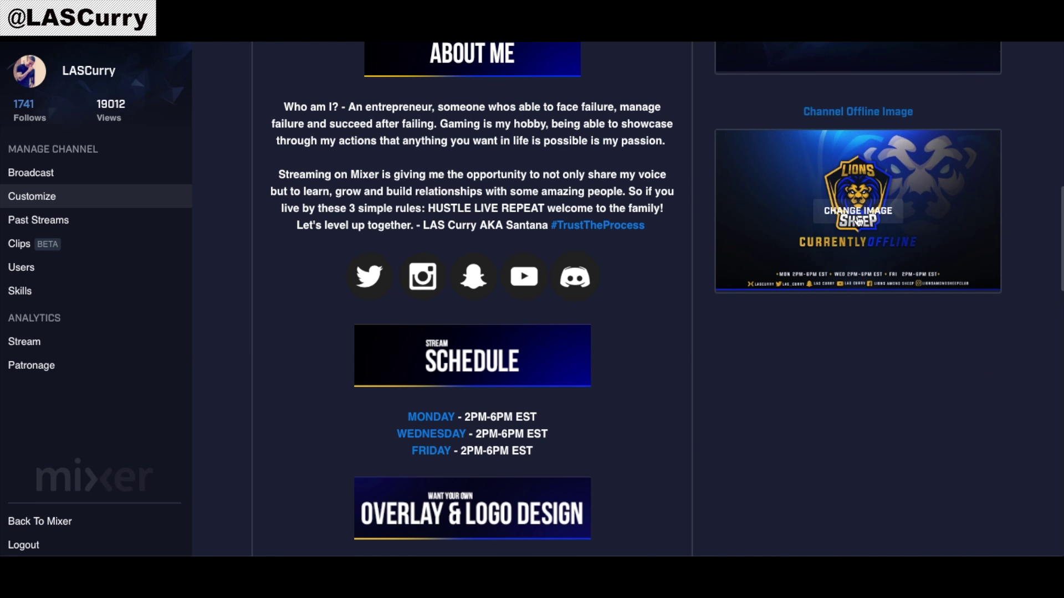
click(861, 216)
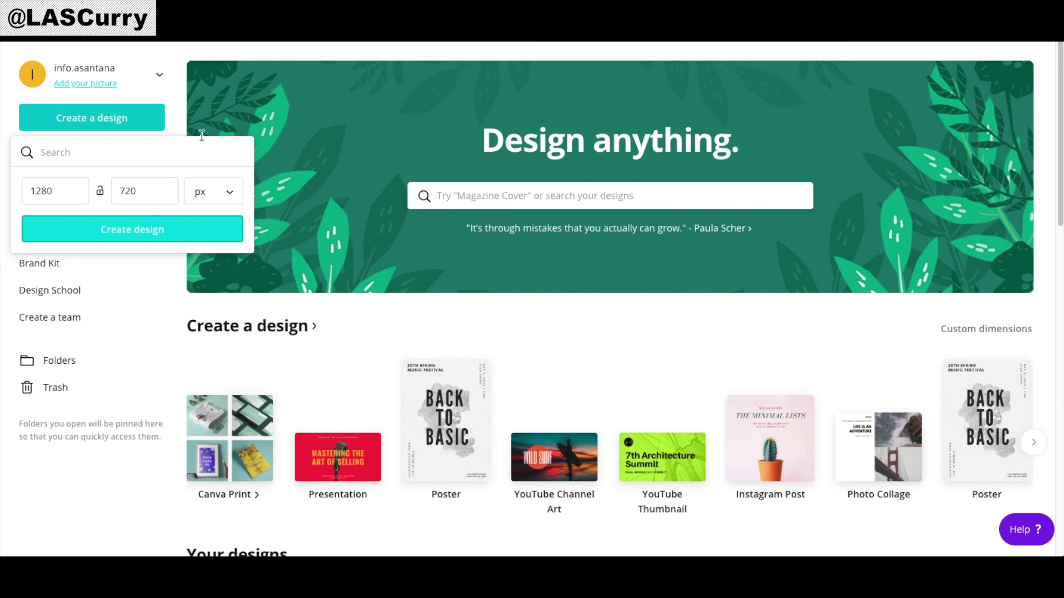
Switch to Canva and create a blank custom design of 1280 × 720 px
click(131, 119)
click(131, 118)
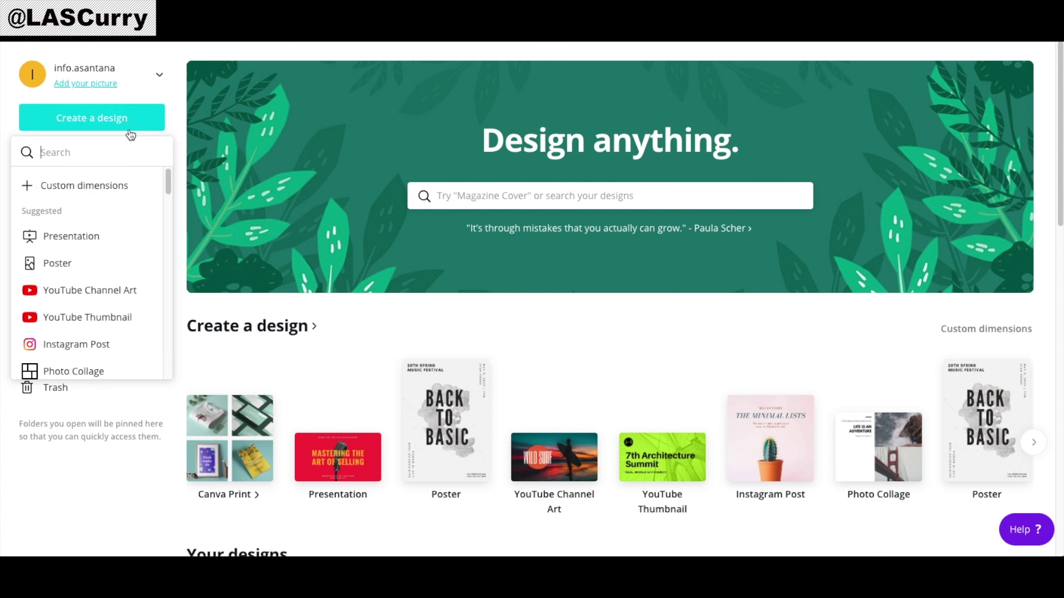
click(119, 186)
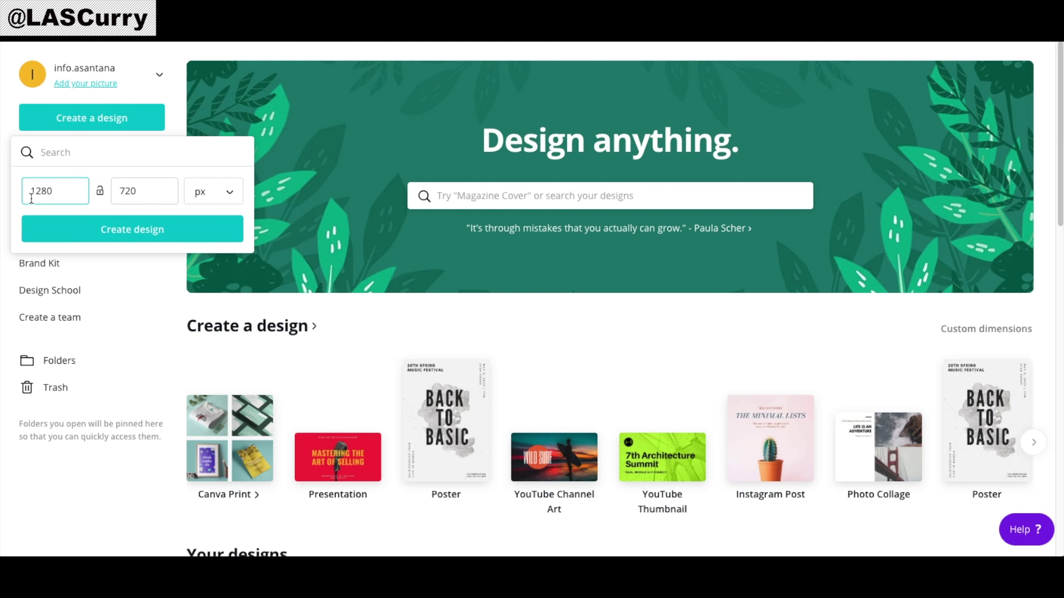
click(166, 227)
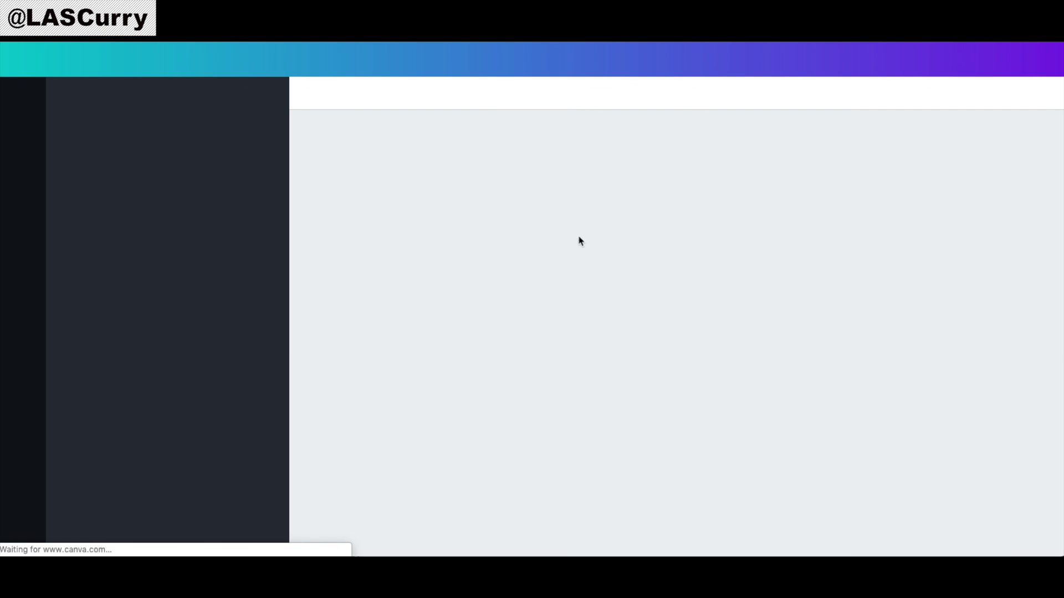
Search the templates for "offline" and apply the black design with the green OFFLINE title to the page
text(offline)
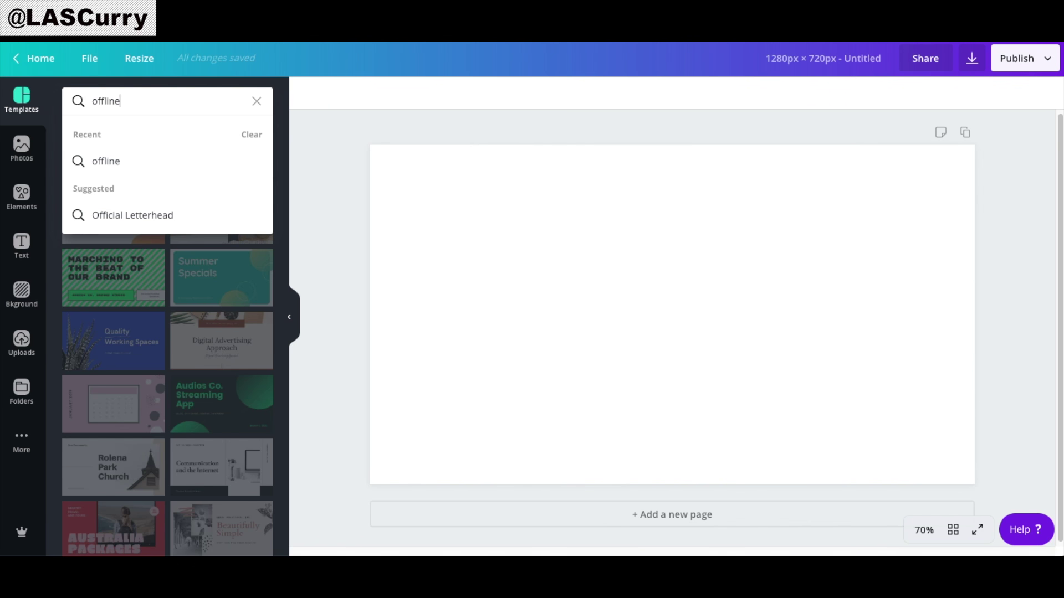
key(Return)
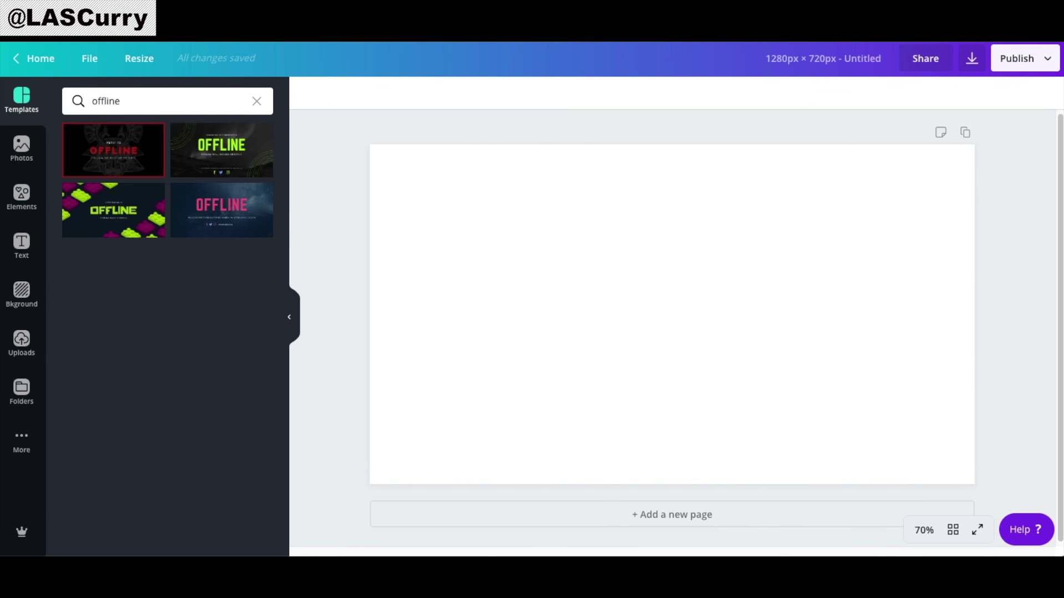
click(208, 151)
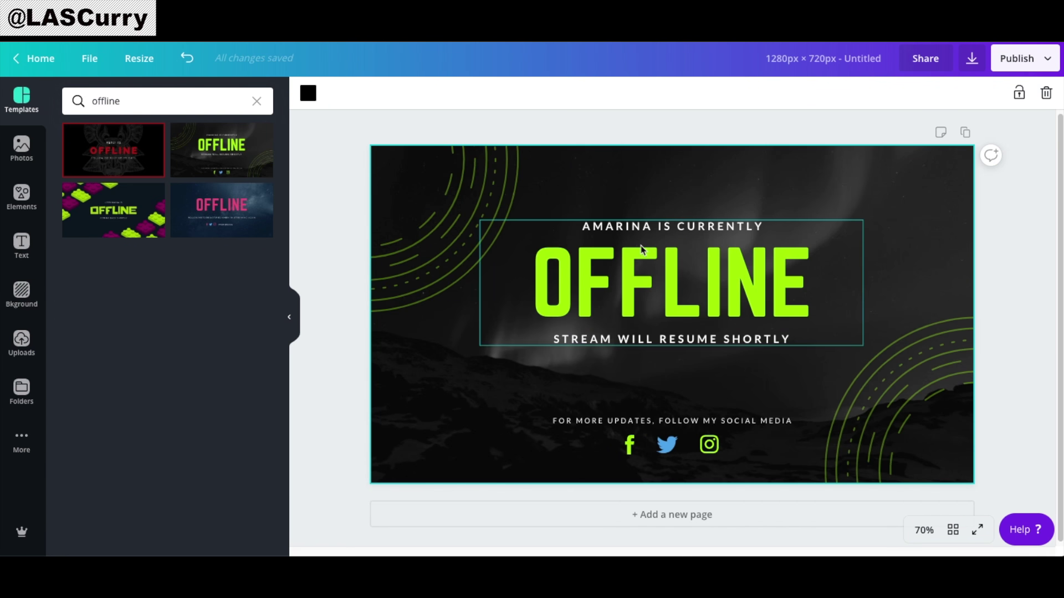
Check the editable caption above the OFFLINE title and show the text styles available for the design
click(609, 228)
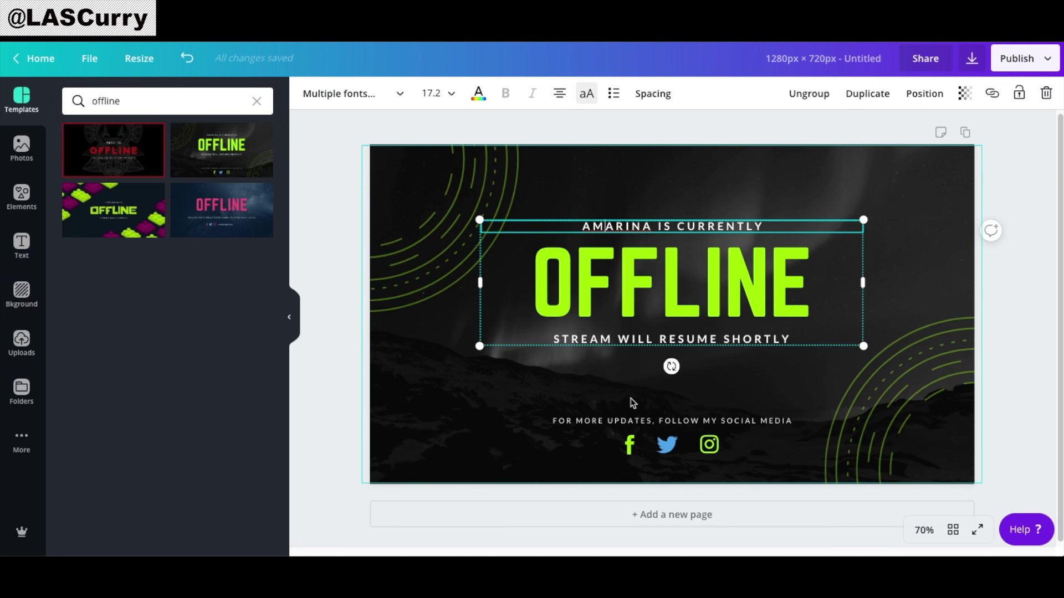
click(330, 305)
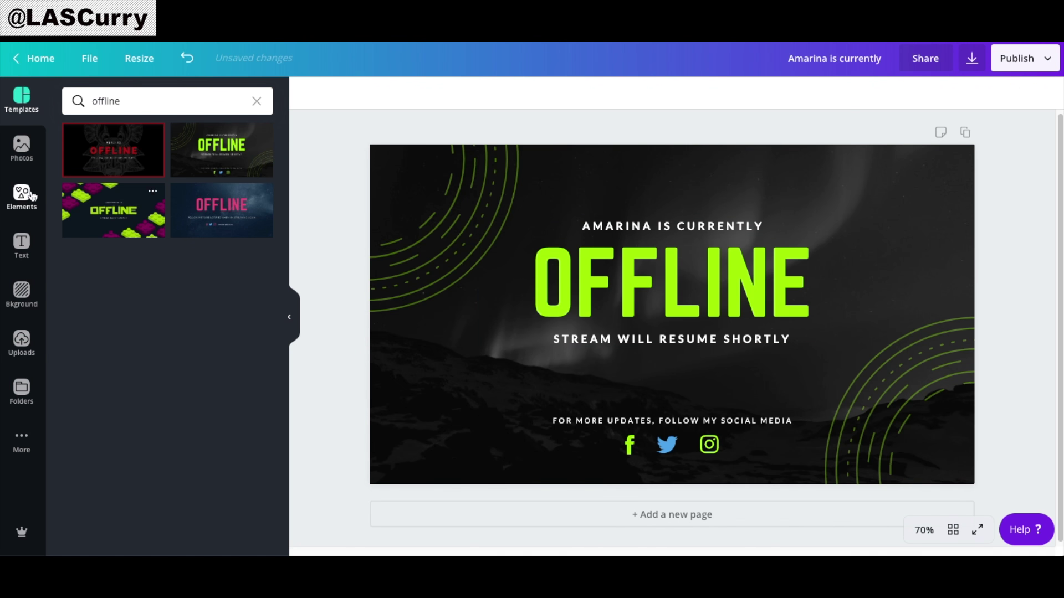
click(21, 243)
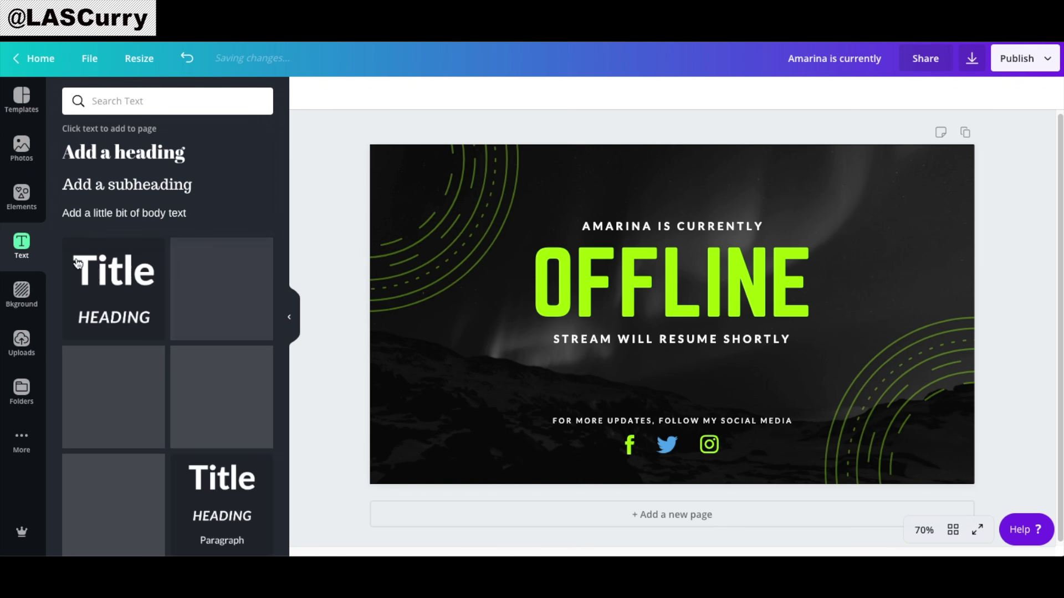
Add a heading to the offline design and replace its text with "Mon Wed Fri 2-6pm"
click(158, 155)
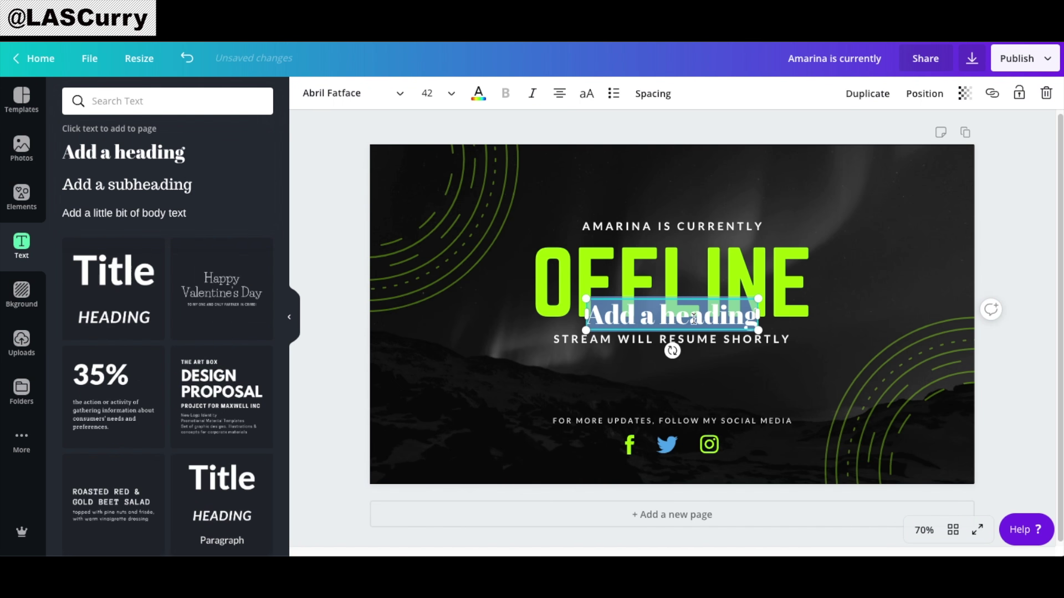
click(621, 311)
double_click(621, 311)
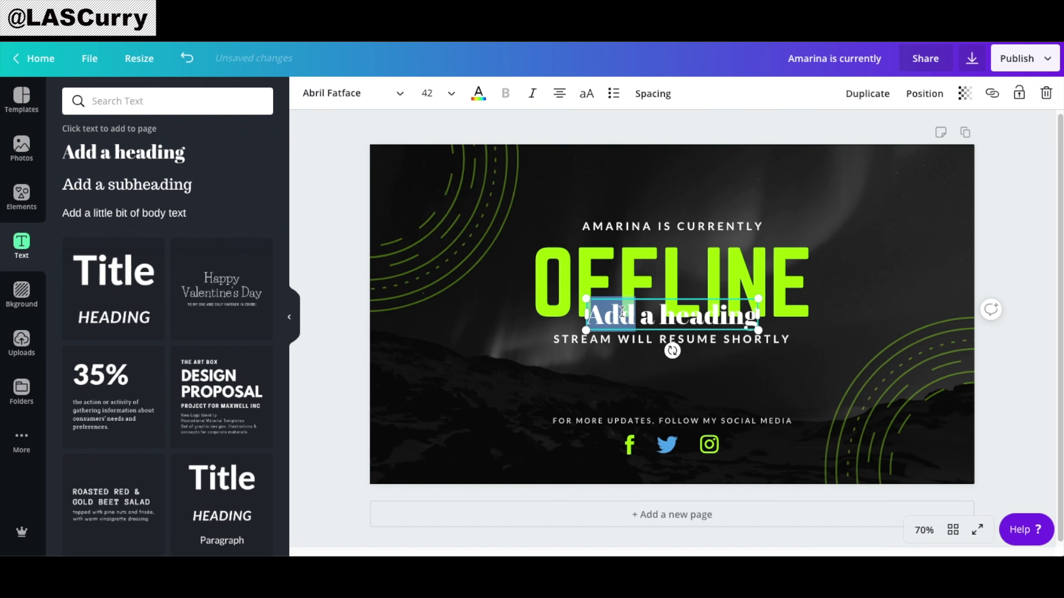
triple_click(644, 315)
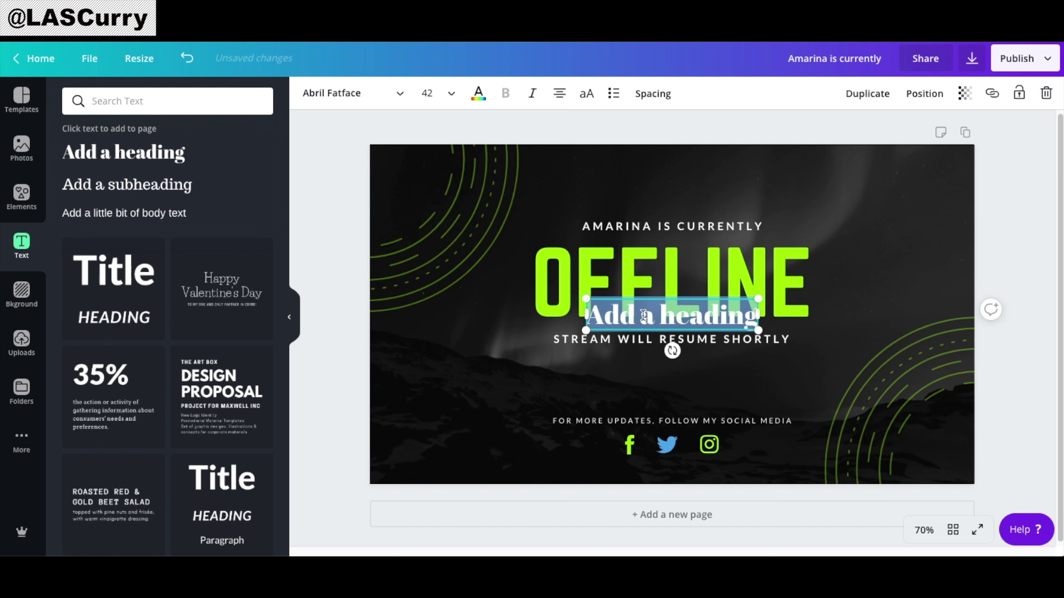
text(Mon)
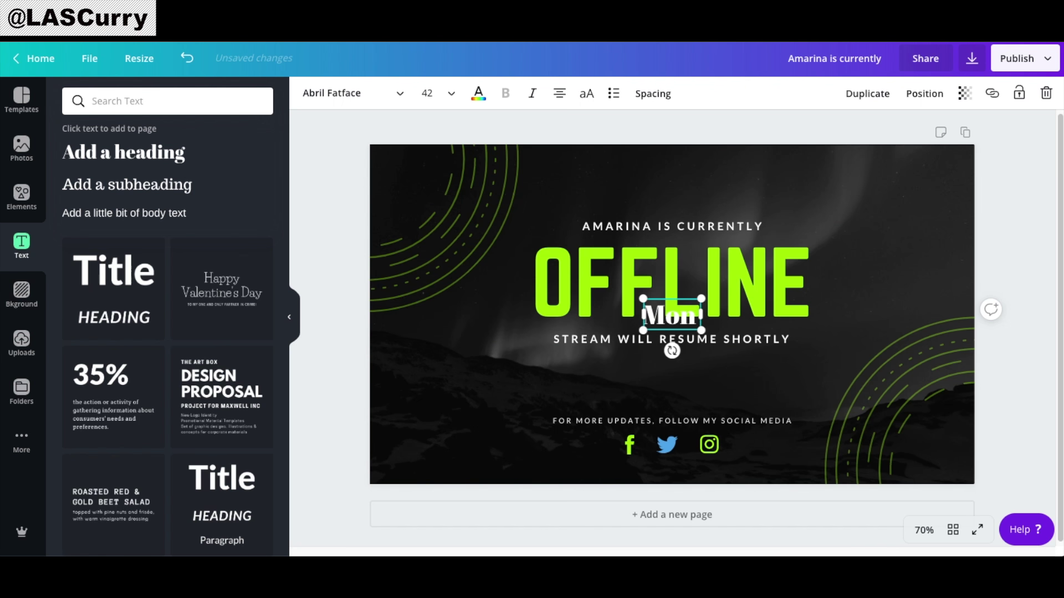
text( Wed Fri)
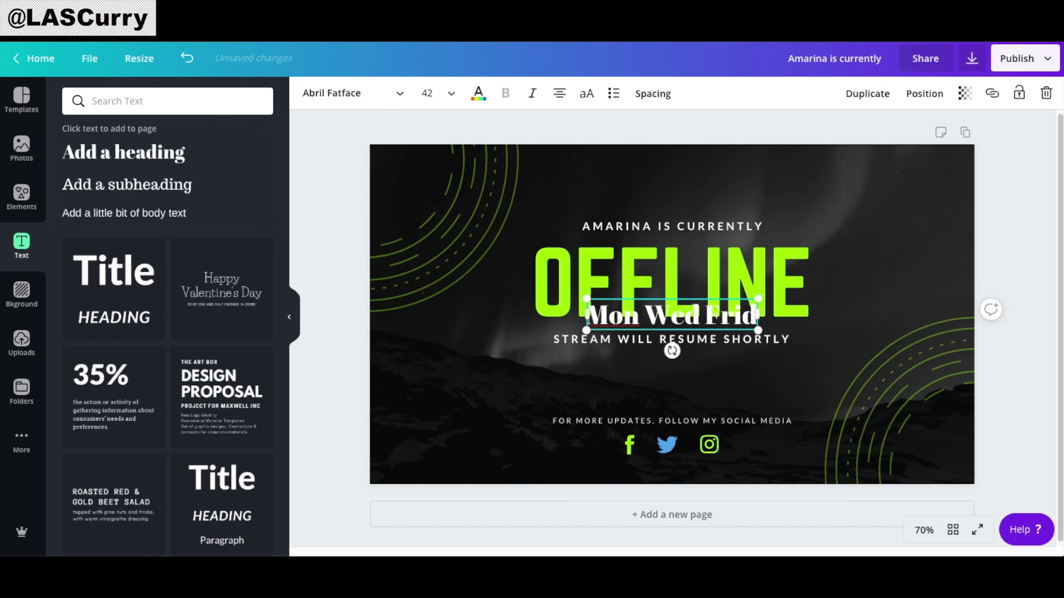
text( 2)
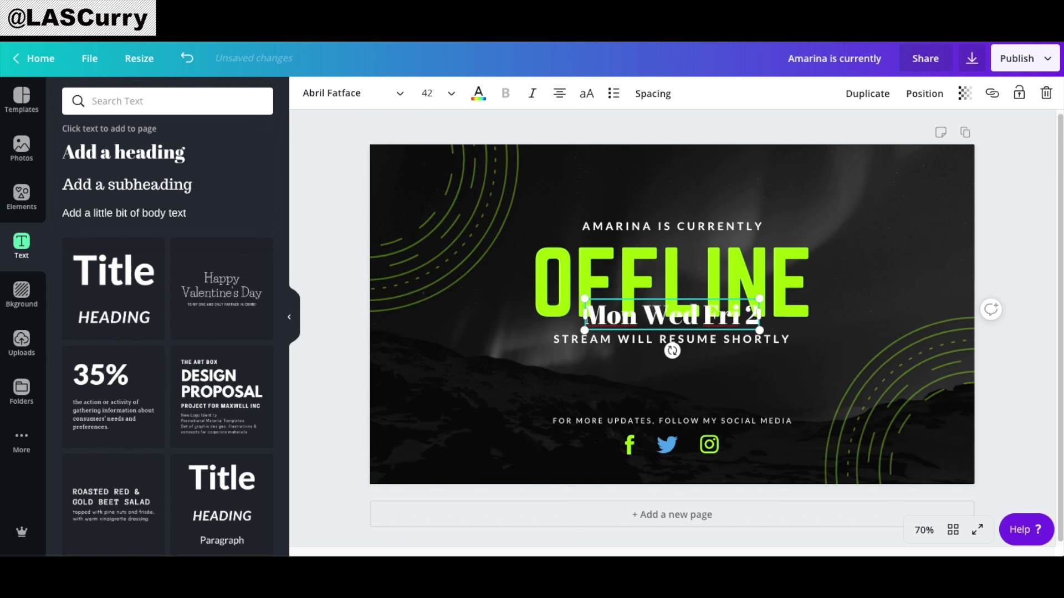
text(-6pm)
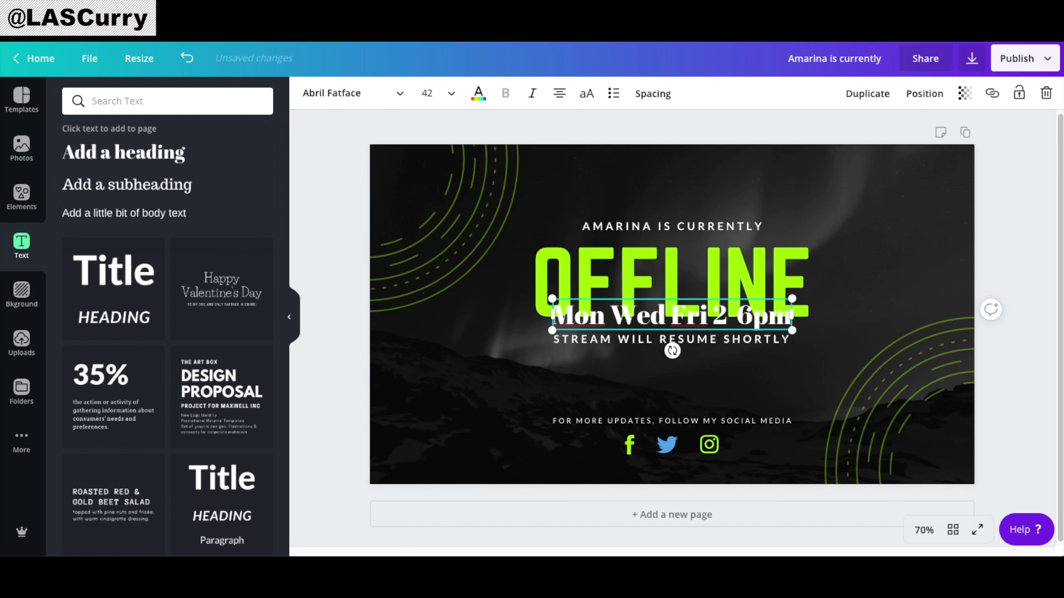
Move the schedule heading into the gap between STREAM WILL RESUME SHORTLY and the social media line
click(671, 288)
drag(642, 331, 640, 384)
click(862, 392)
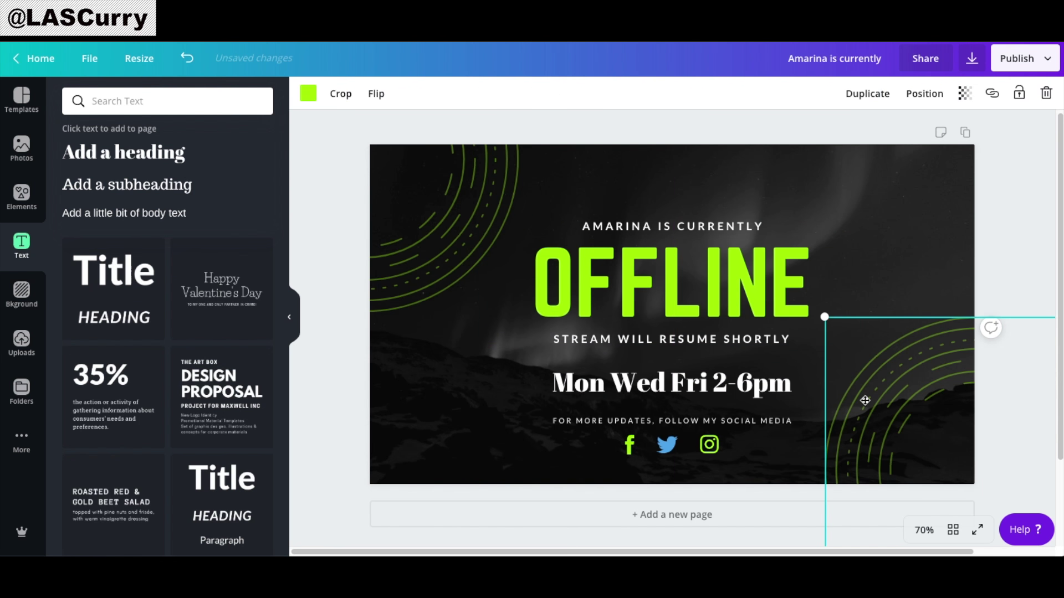
Replace the name in the caption above OFFLINE with the channel's name in capitals, and show the design's publishing options
click(588, 223)
double_click(593, 225)
text(LASCURRY)
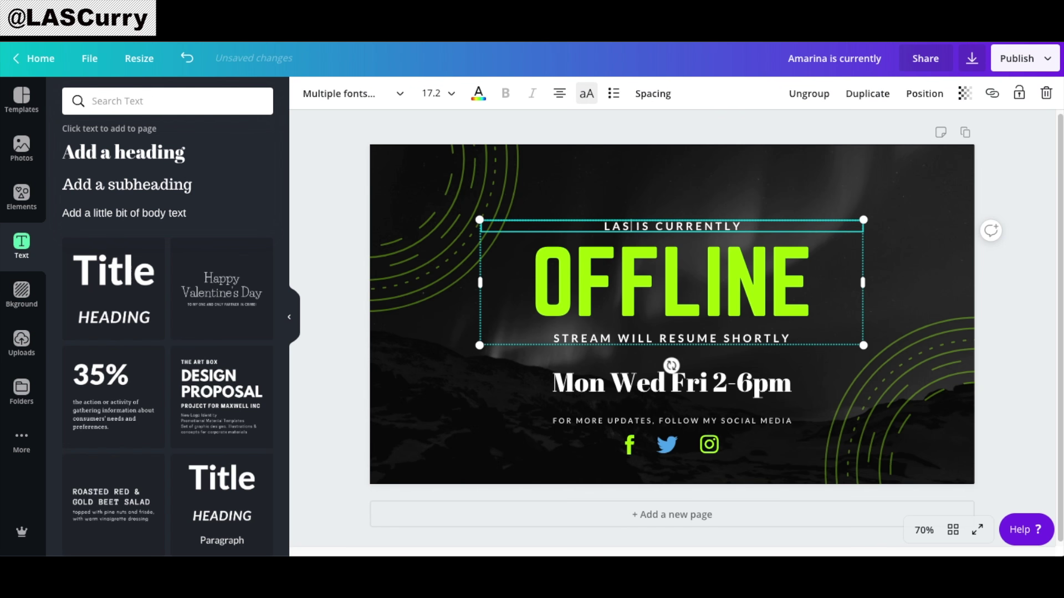
click(760, 176)
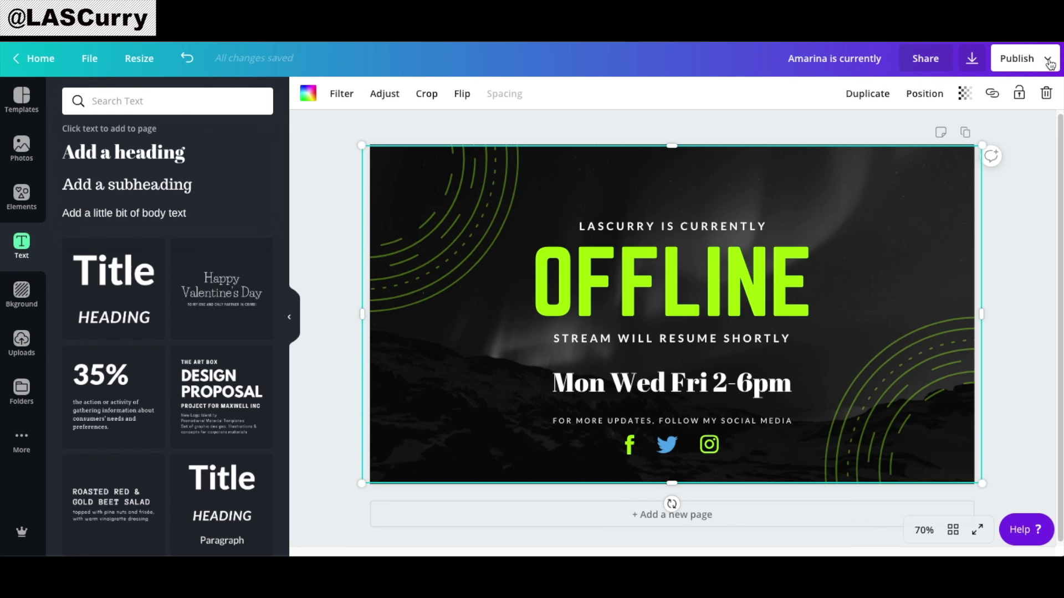
click(1019, 59)
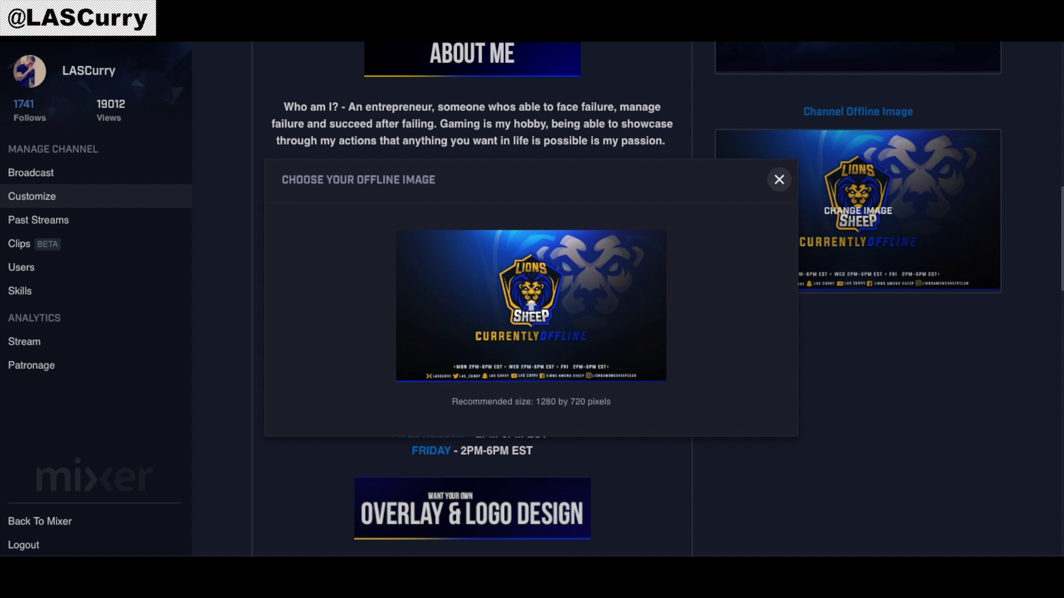
Switch to Mixer, close the offline image dialog, and open the channel's Customize page through the Broadcast Dashboard
click(779, 180)
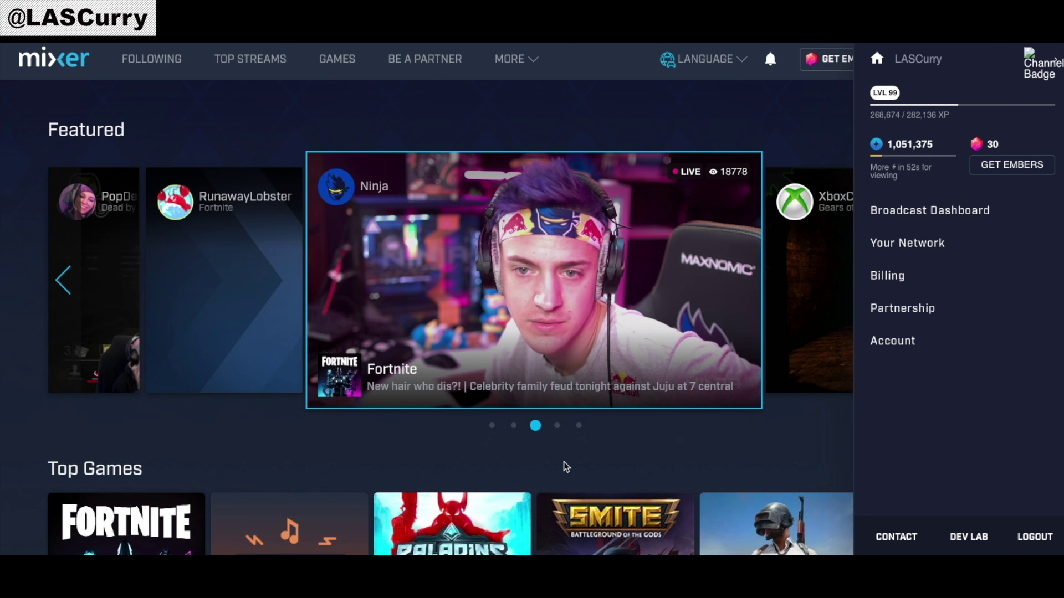
click(935, 215)
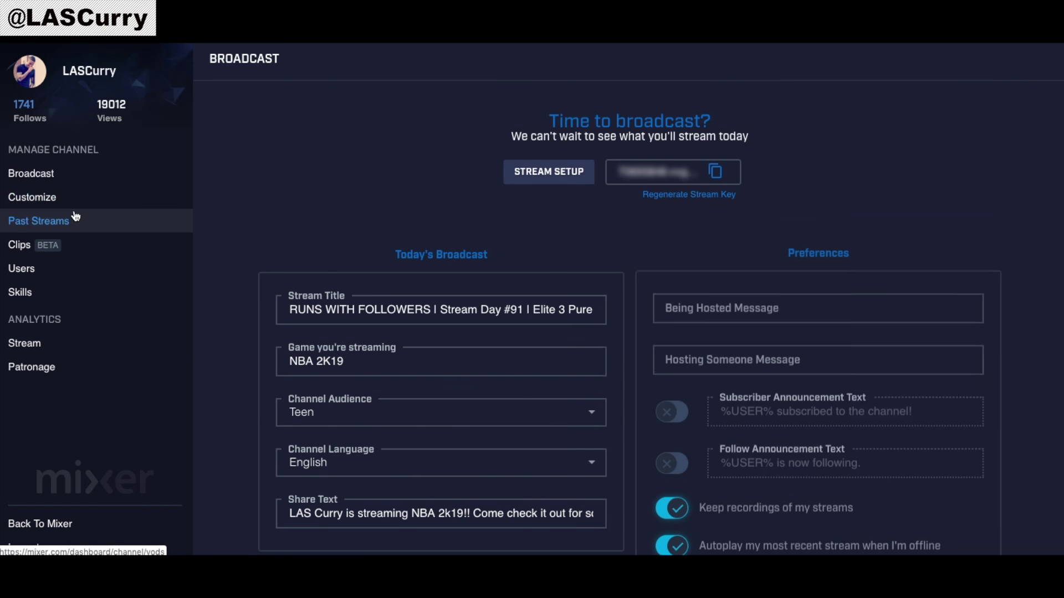
click(78, 206)
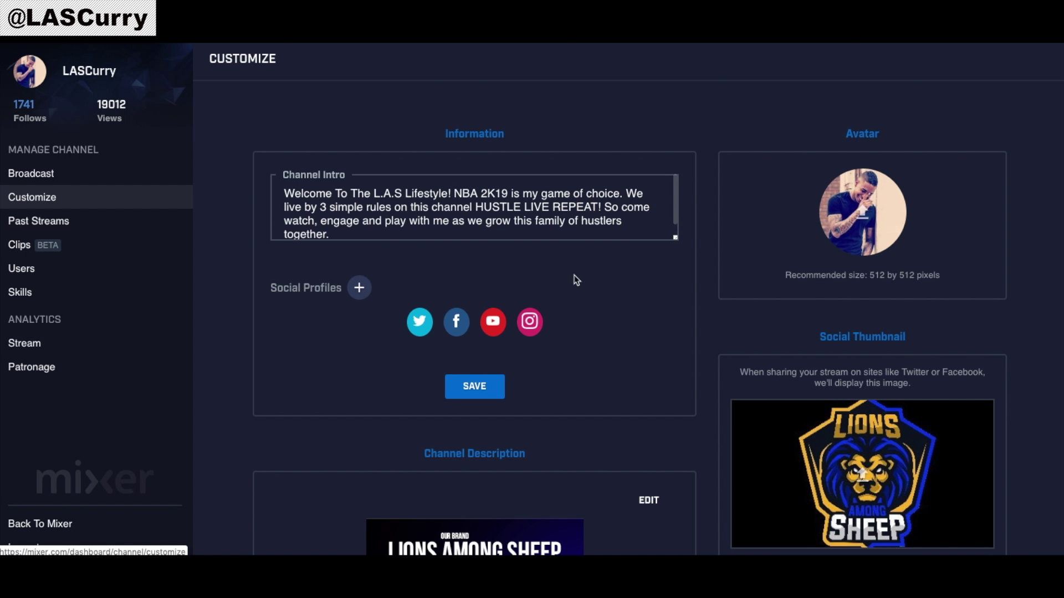
Add a SoundCloud entry to the social profiles, remove it again, and save the channel information
click(359, 289)
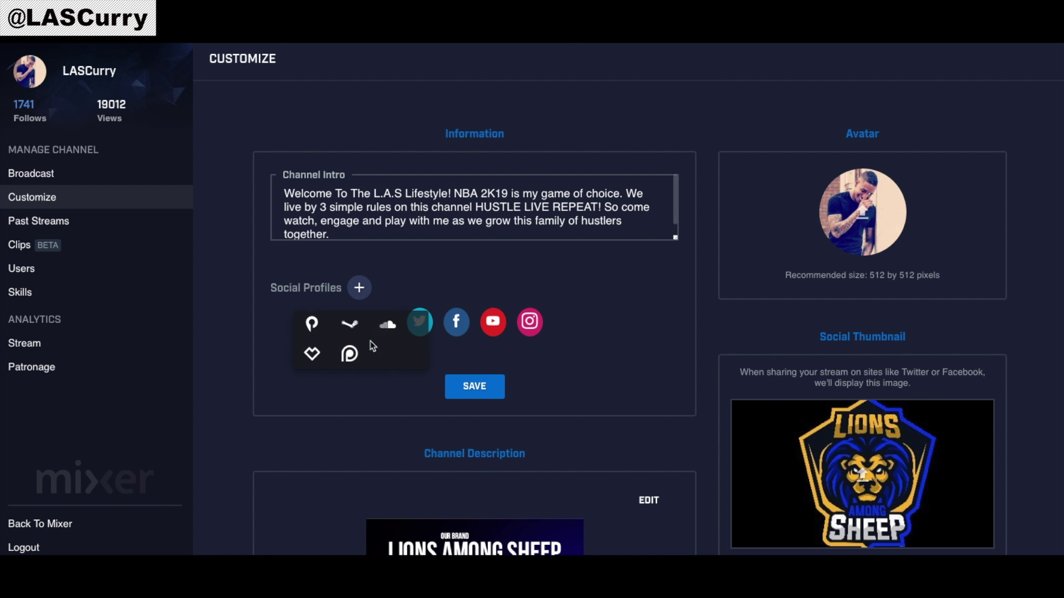
click(388, 325)
drag(495, 377, 319, 374)
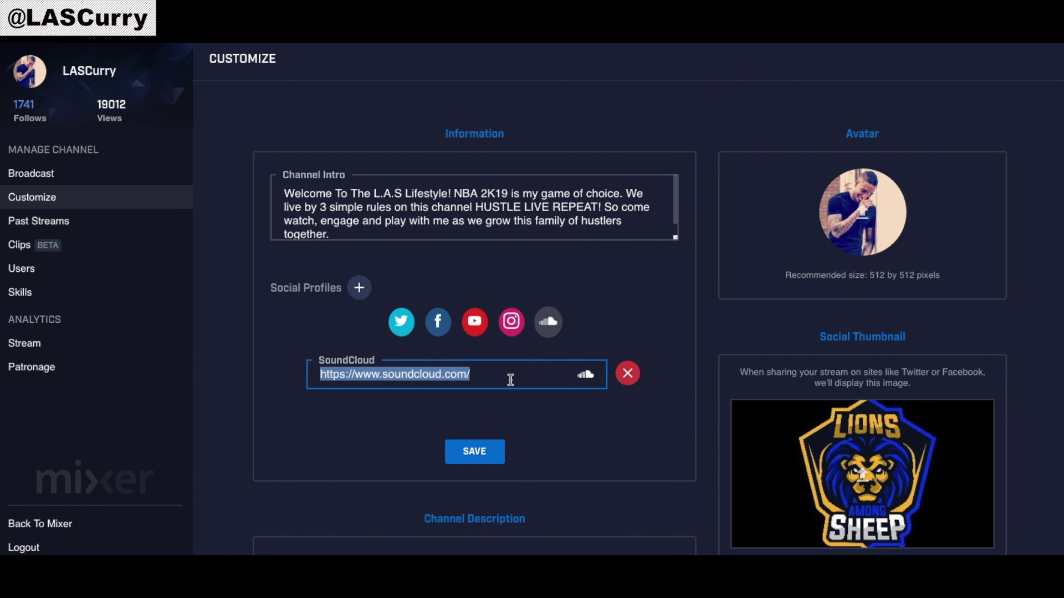
click(628, 374)
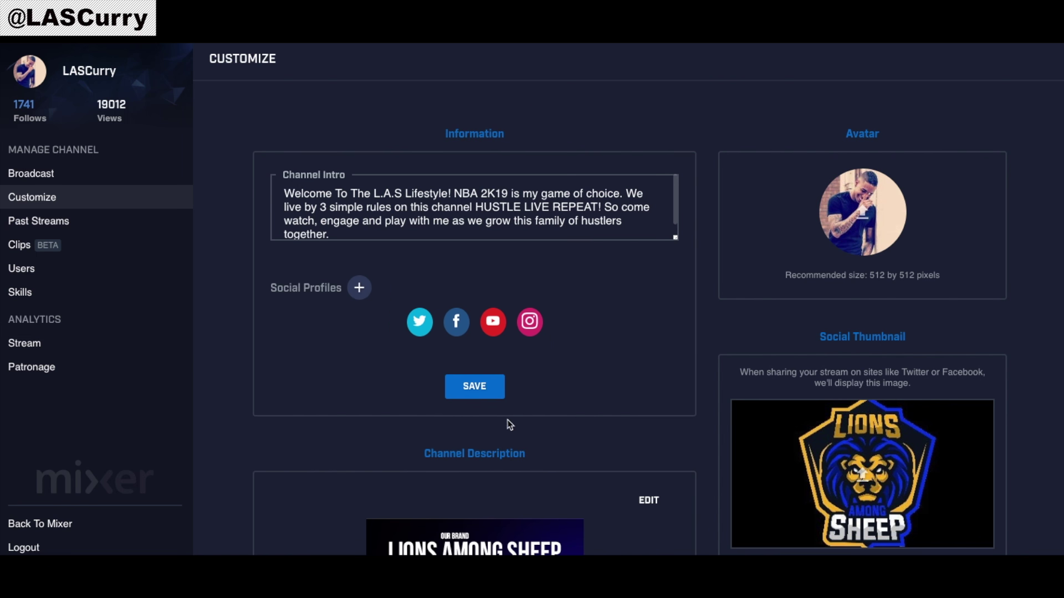
click(478, 392)
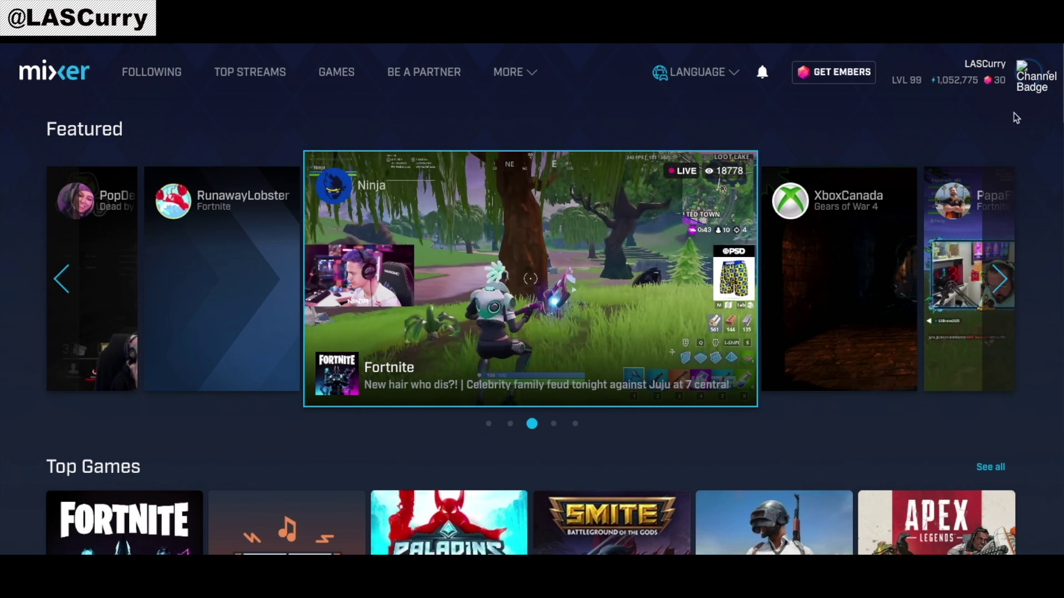
Reopen the Customize page and examine the Channel Description's sections from the brand and About Me panels down to the chat rules
click(1032, 73)
click(973, 212)
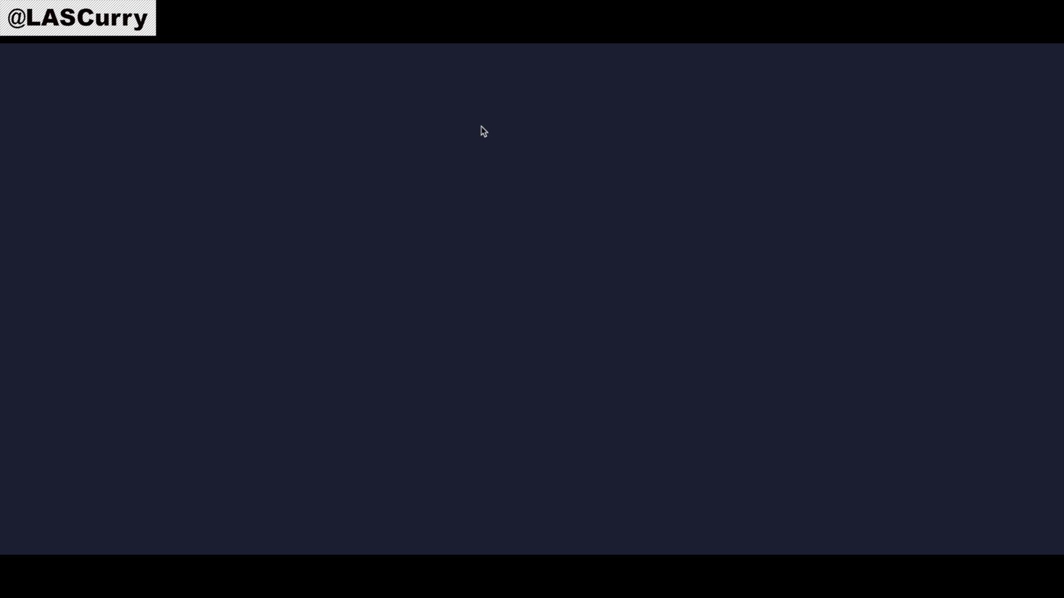
click(50, 204)
scroll(499, 311, down, 4)
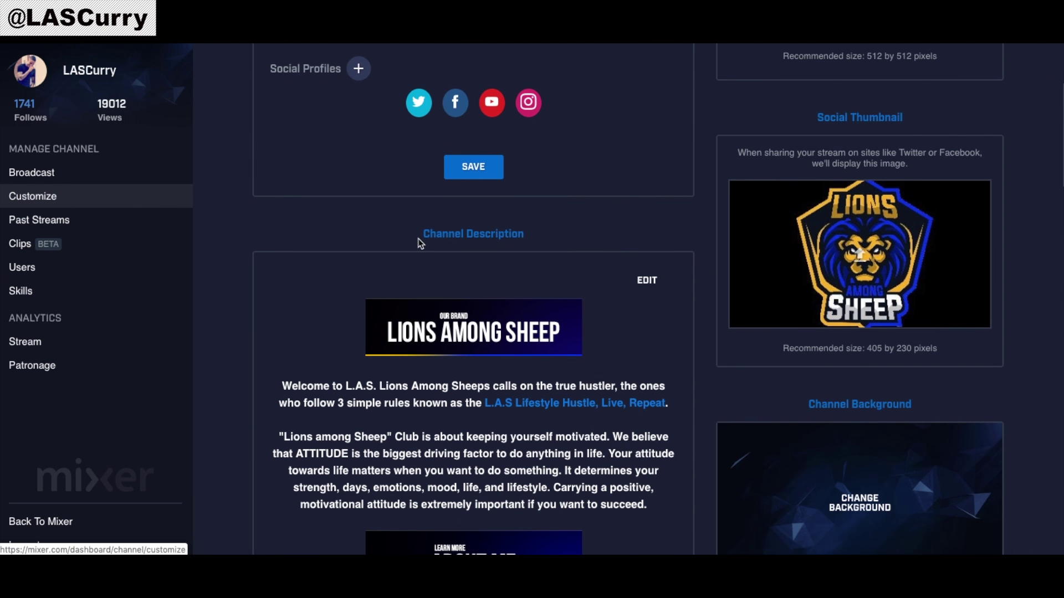
scroll(588, 295, down, 2)
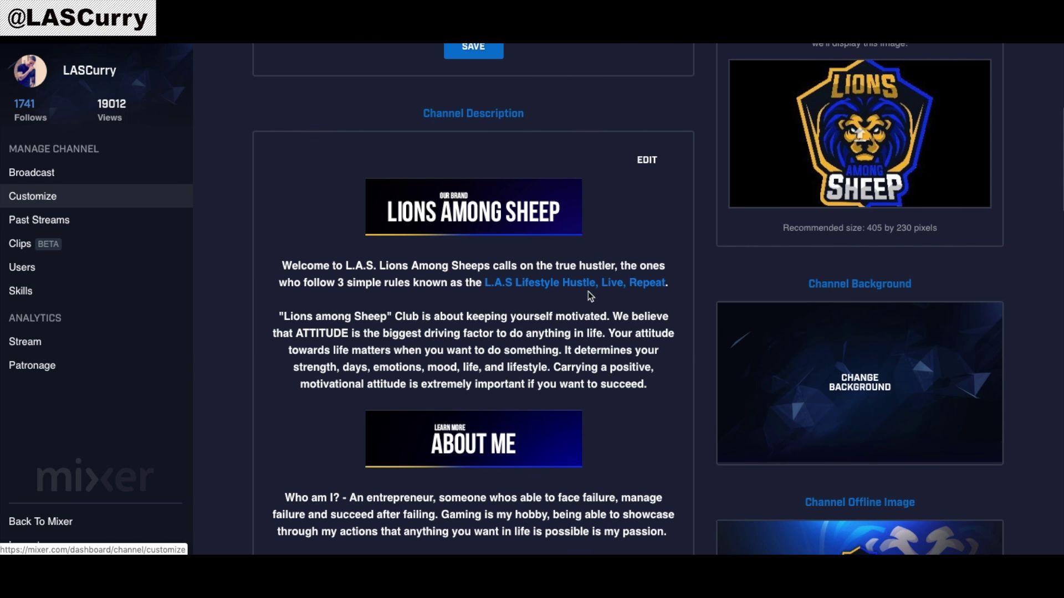
scroll(590, 296, down, 4)
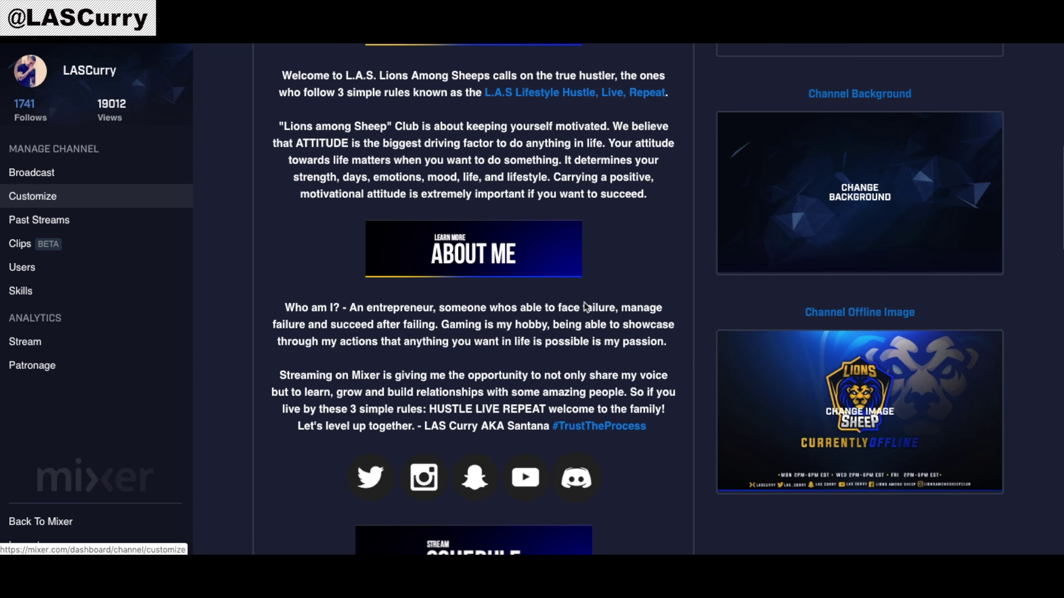
scroll(588, 299, down, 1)
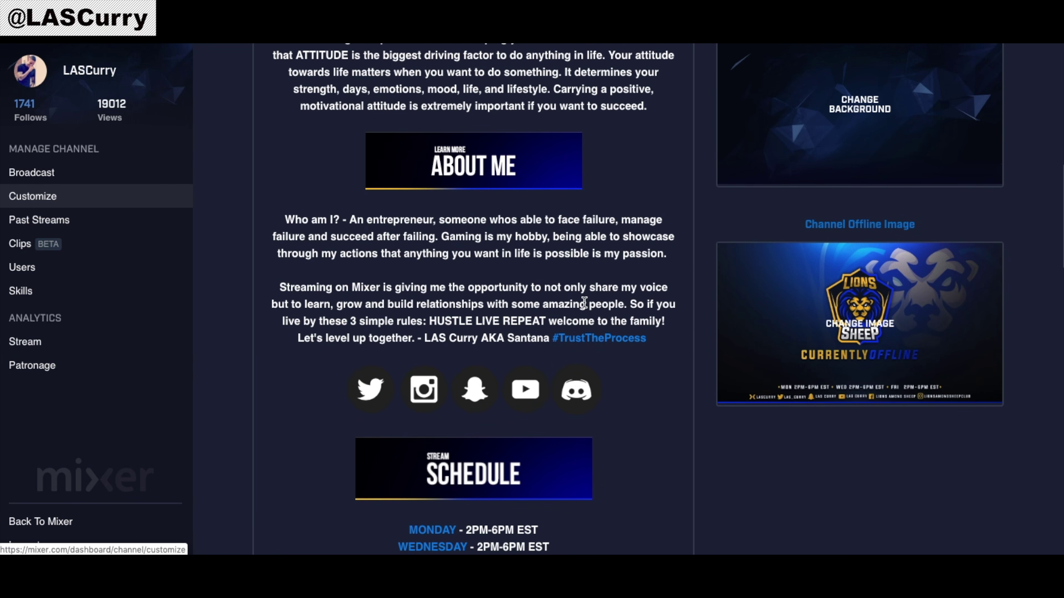
scroll(585, 301, down, 8)
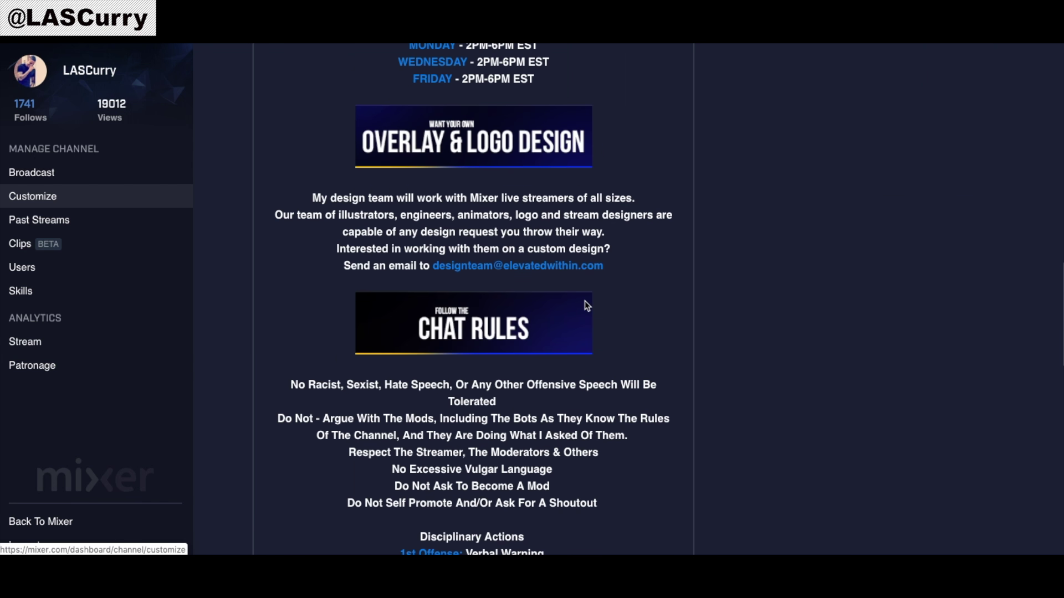
scroll(587, 305, down, 1)
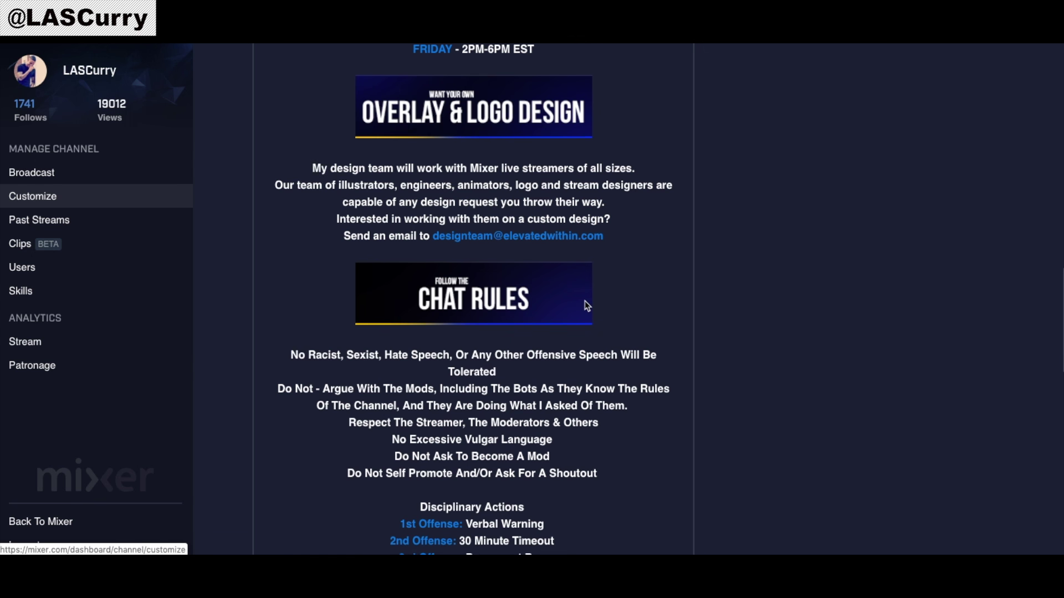
scroll(588, 306, down, 3)
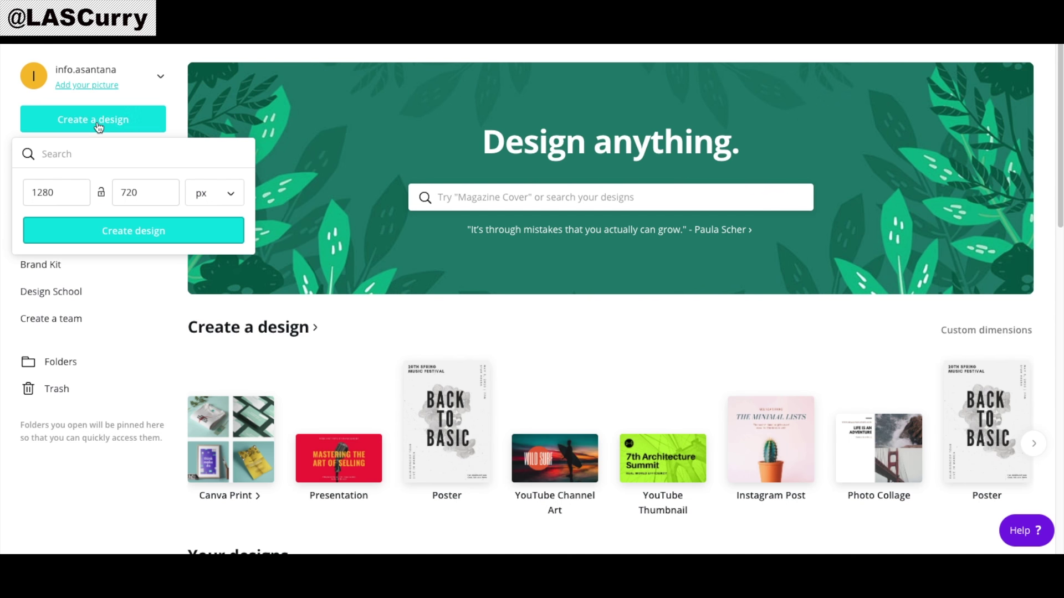
Switch to Canva and create a blank custom design of 320 × 85 px for a description panel
drag(74, 198, 15, 194)
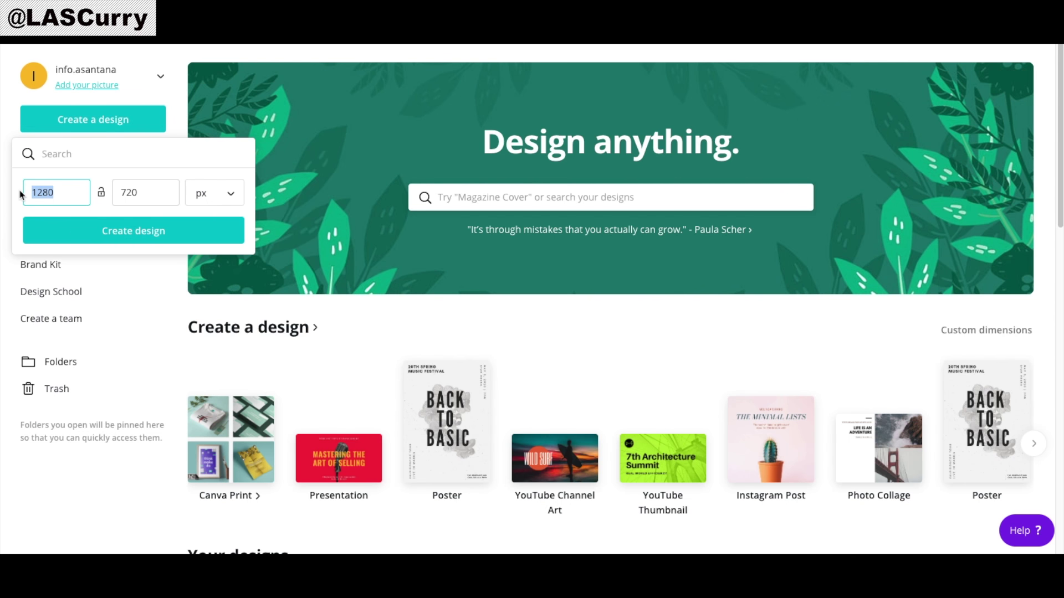
text(320)
drag(147, 200, 113, 193)
text(85)
click(124, 232)
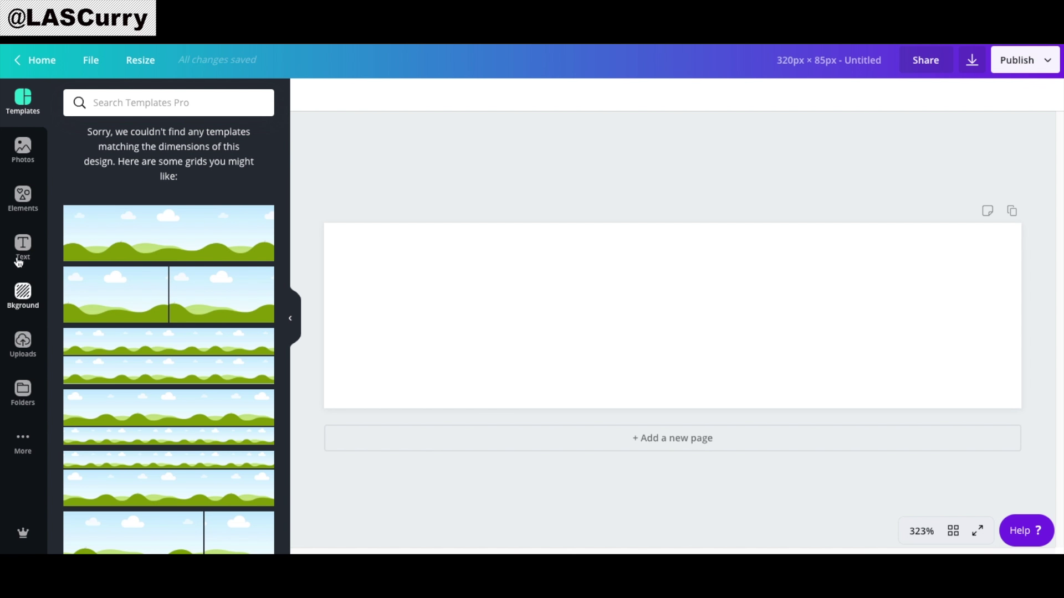
Add a square shape and stretch it to the page's top and left edges, covering about 30% of the page's width
click(23, 201)
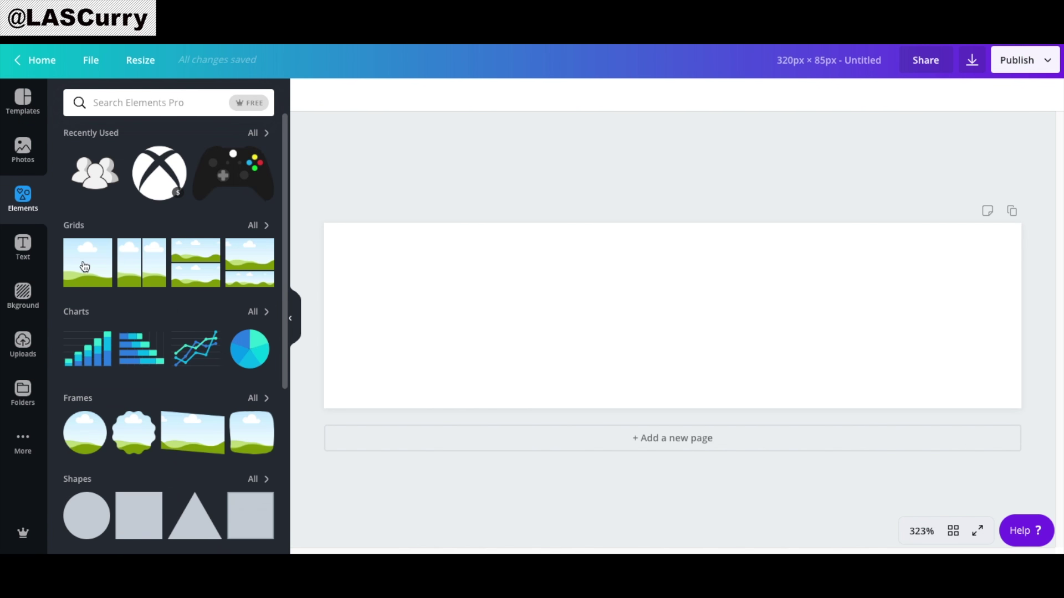
drag(143, 506, 375, 254)
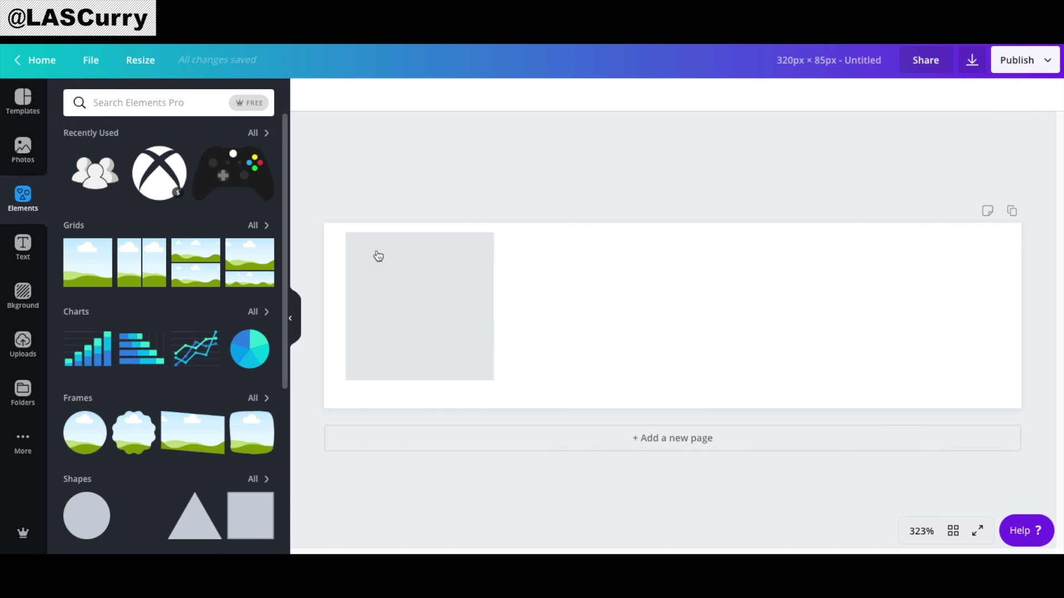
drag(344, 305, 325, 300)
drag(408, 233, 408, 221)
drag(492, 301, 532, 303)
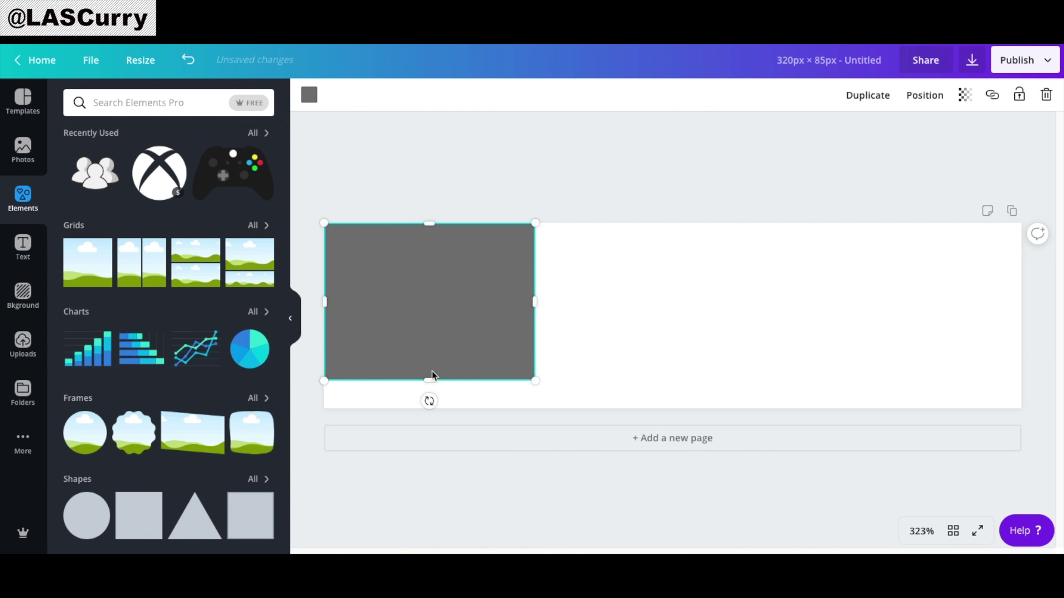
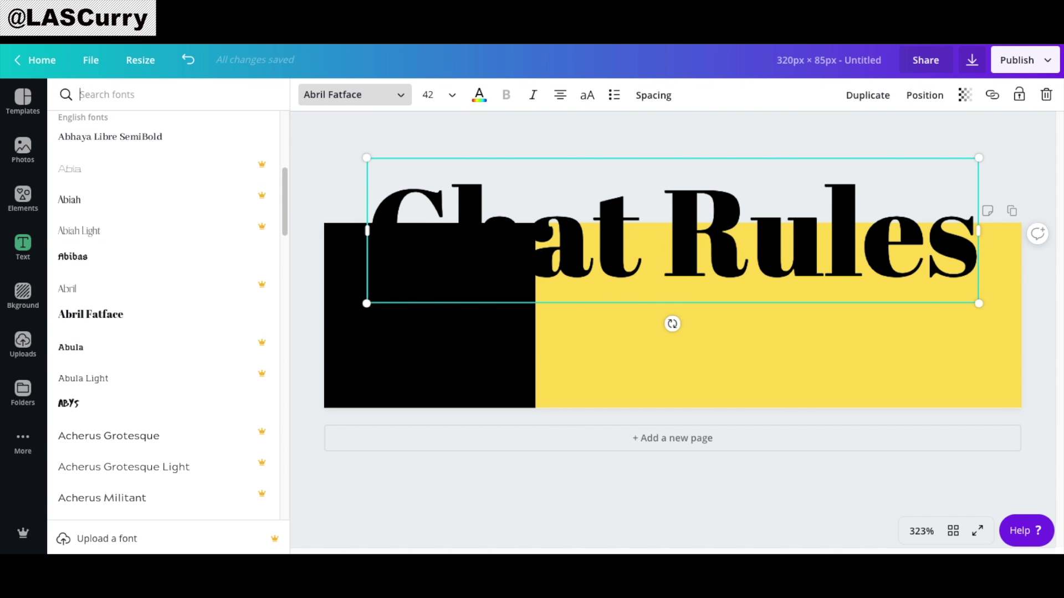
Set the Chat Rules heading's font to Oswald and move it onto the yellow area beside the black block
text(osw)
click(136, 126)
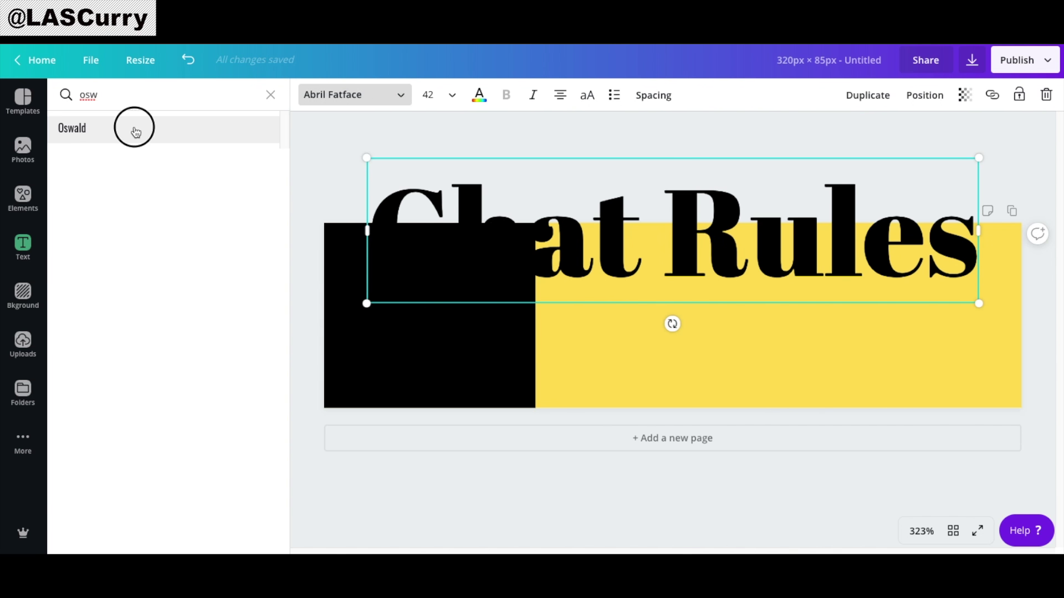
click(556, 159)
drag(603, 185, 657, 202)
click(929, 184)
drag(772, 277, 844, 345)
click(475, 175)
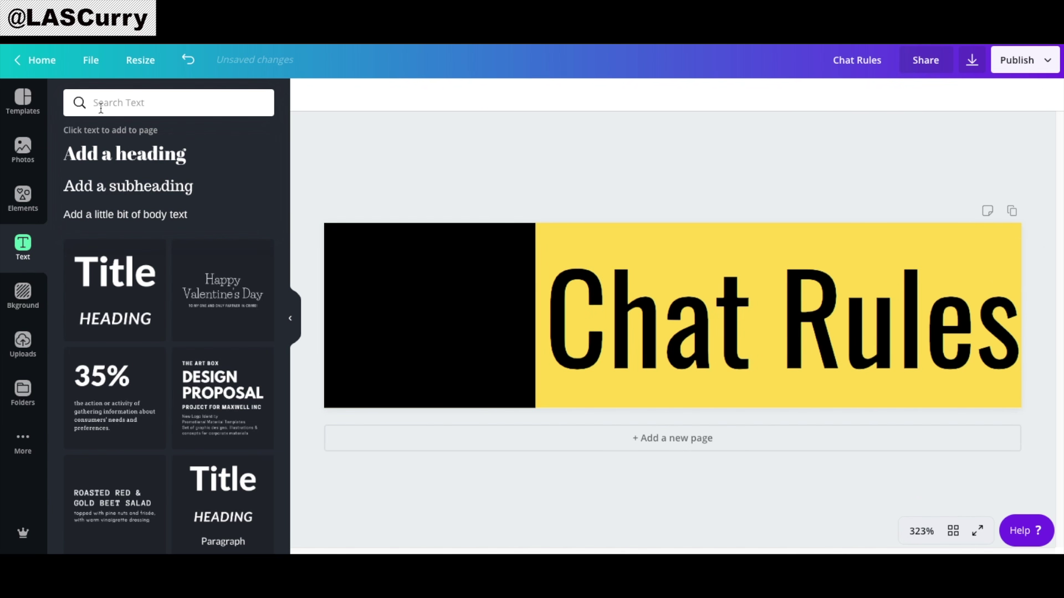
Search the elements for "social" and place the white three-person graphic on the black block, enlarged to fill the block
click(23, 197)
click(128, 101)
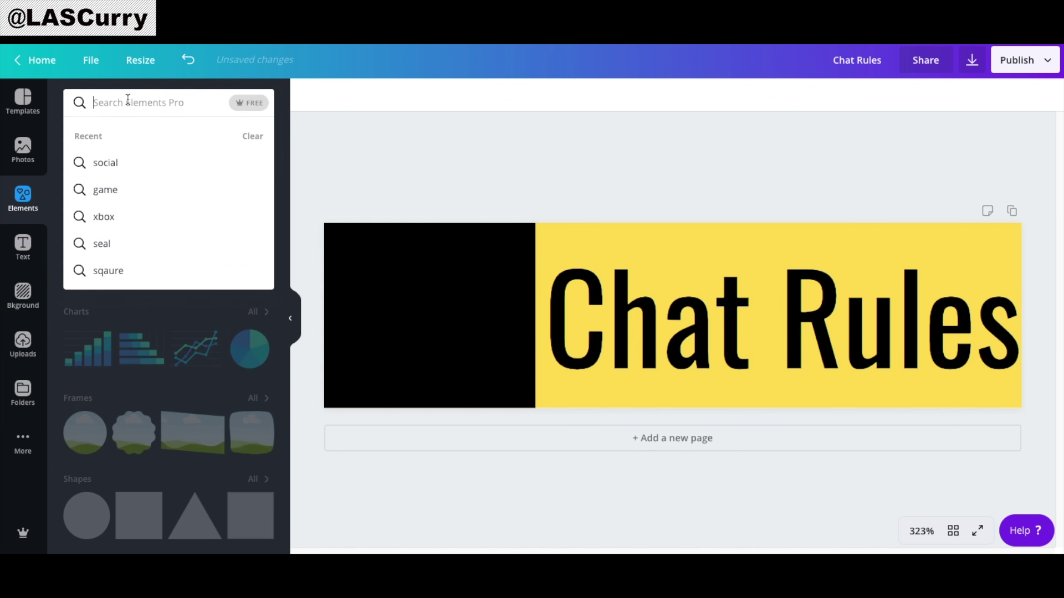
text(social)
key(Return)
scroll(178, 333, down, 3)
scroll(178, 333, down, 2)
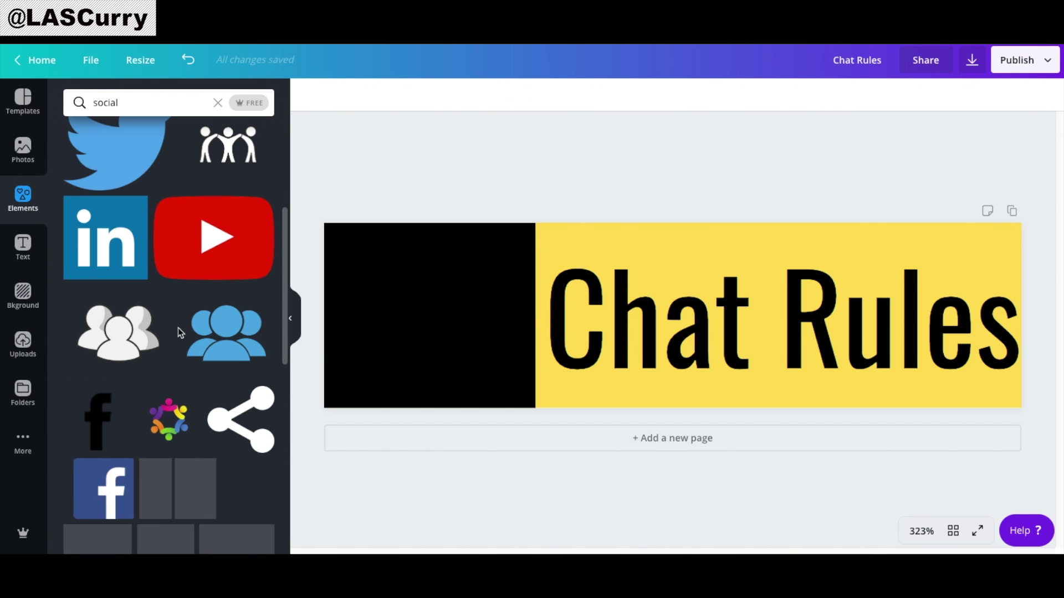
drag(136, 327, 402, 297)
drag(509, 385, 547, 418)
drag(472, 356, 450, 343)
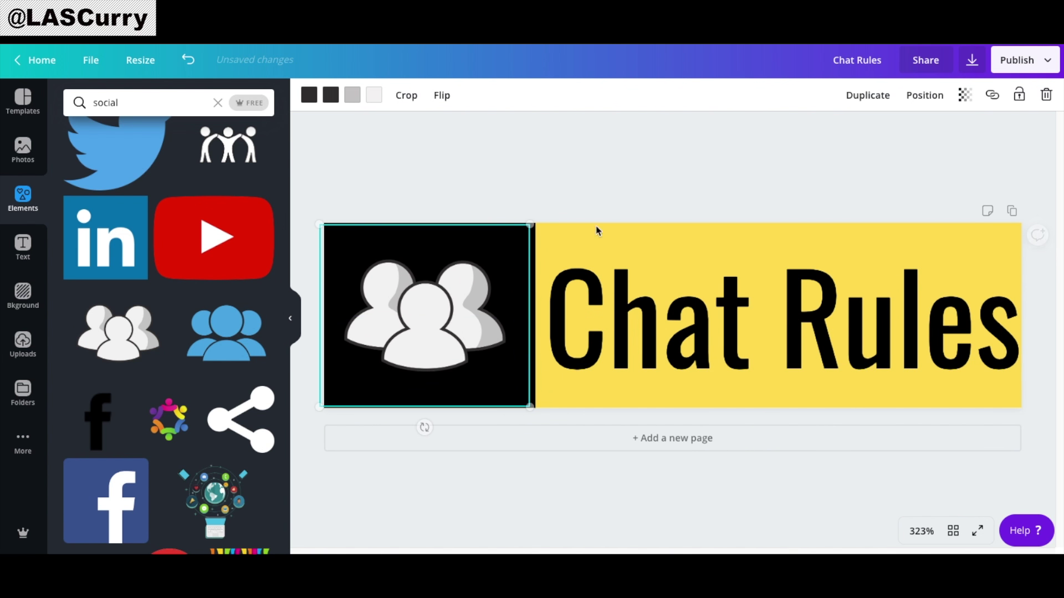
click(626, 199)
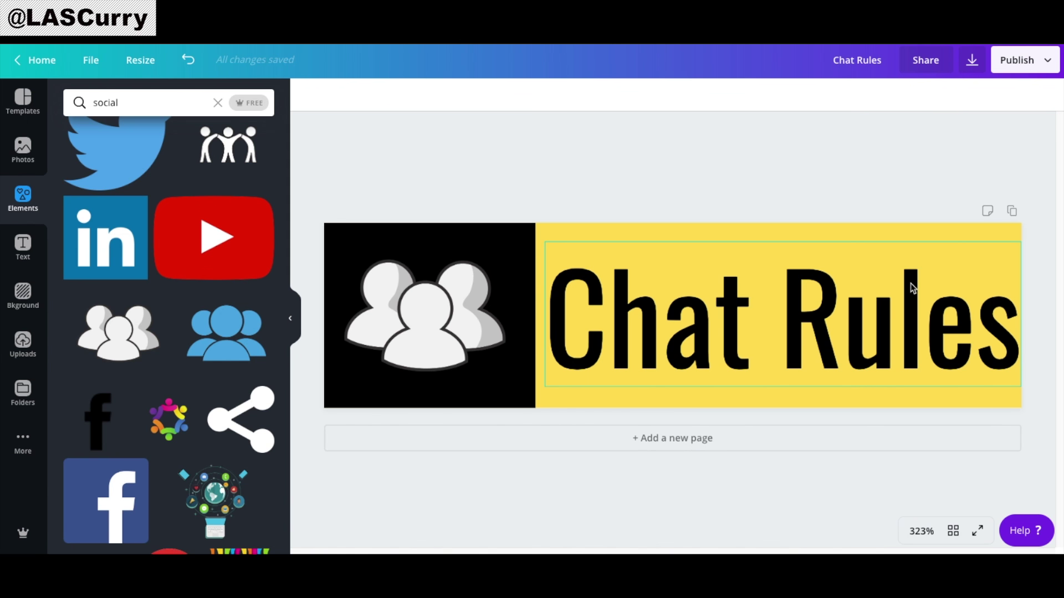
Download the Chat Rules panel as a PNG at 1x size and dismiss the confirmation
click(1046, 62)
click(948, 133)
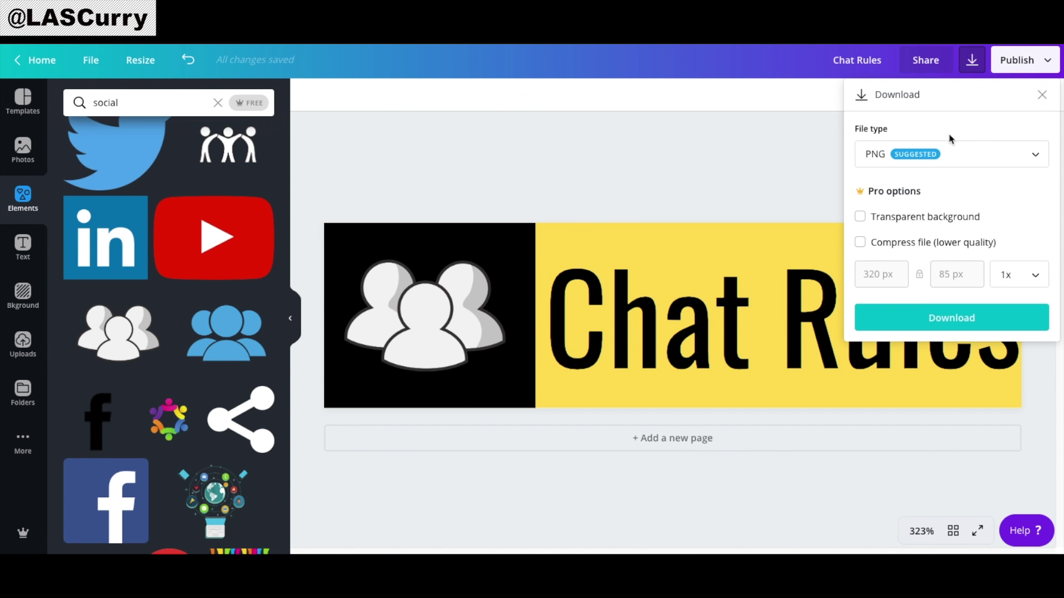
click(938, 319)
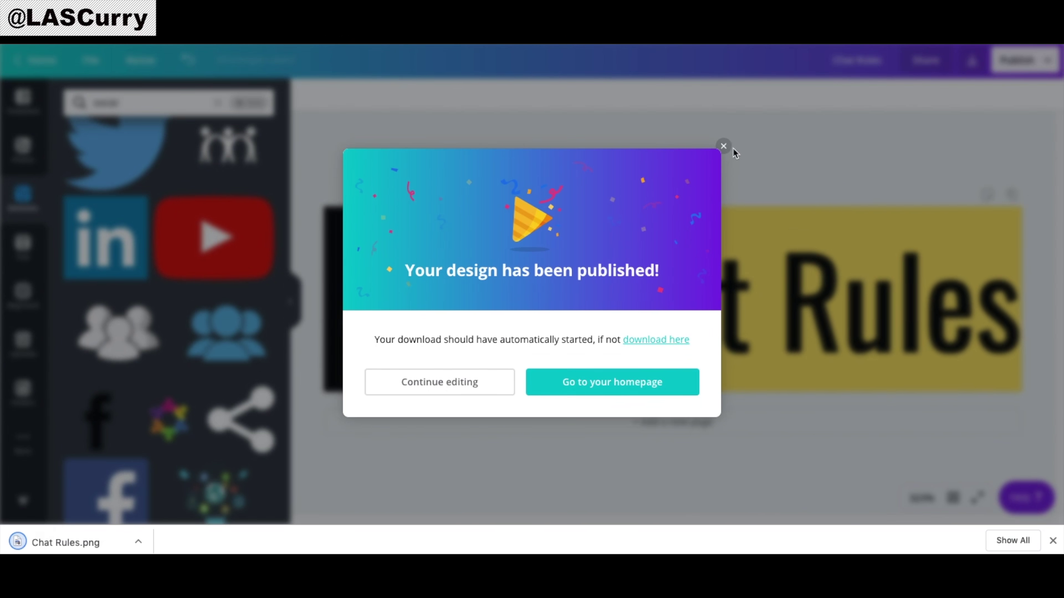
click(727, 155)
Replace the word "Chat" in the panel's heading with "Socail"
click(633, 319)
double_click(633, 319)
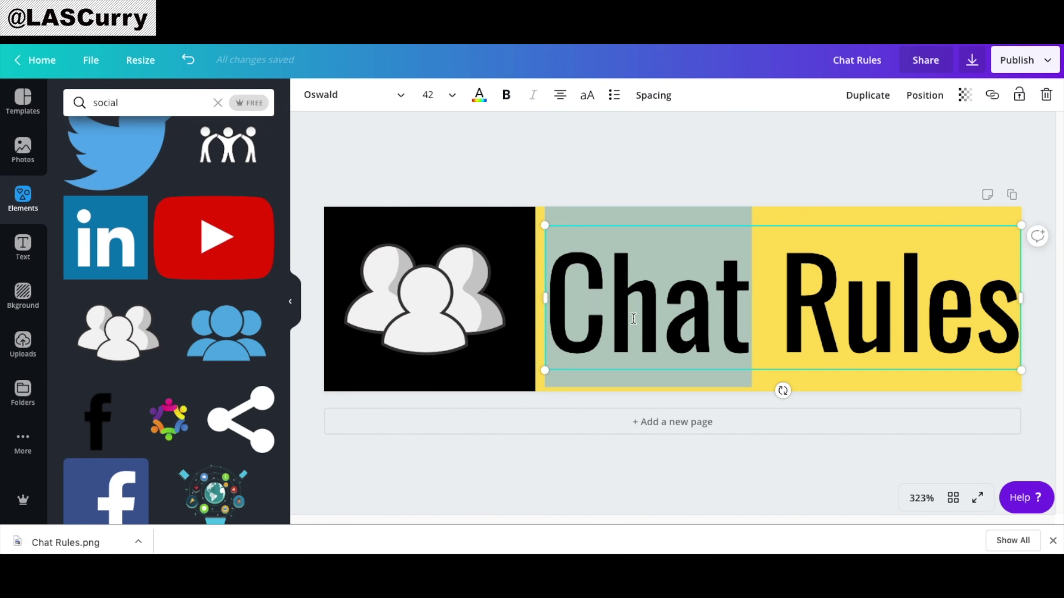
text(Socail)
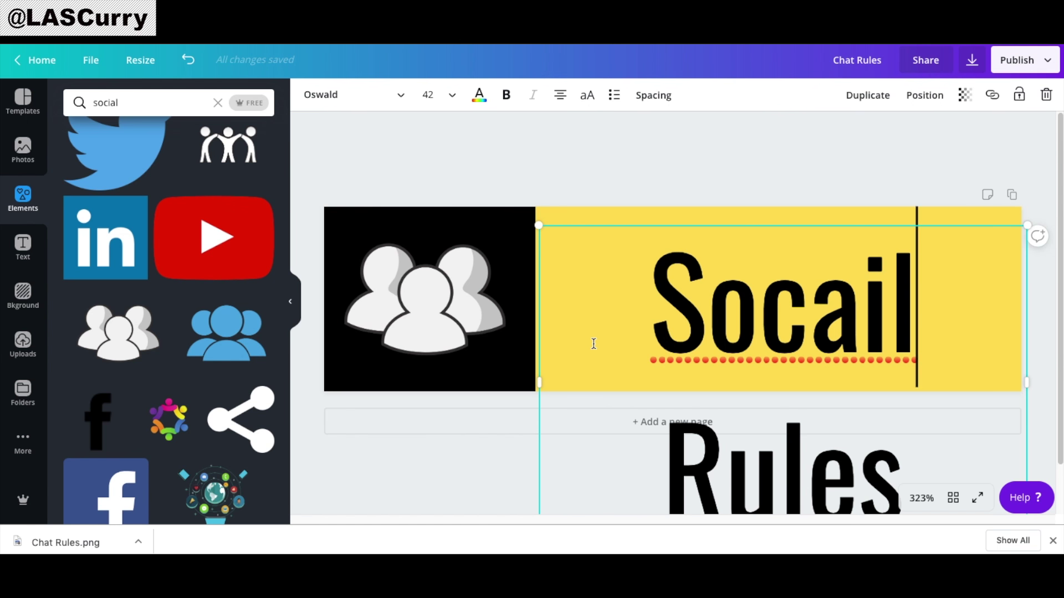
click(436, 316)
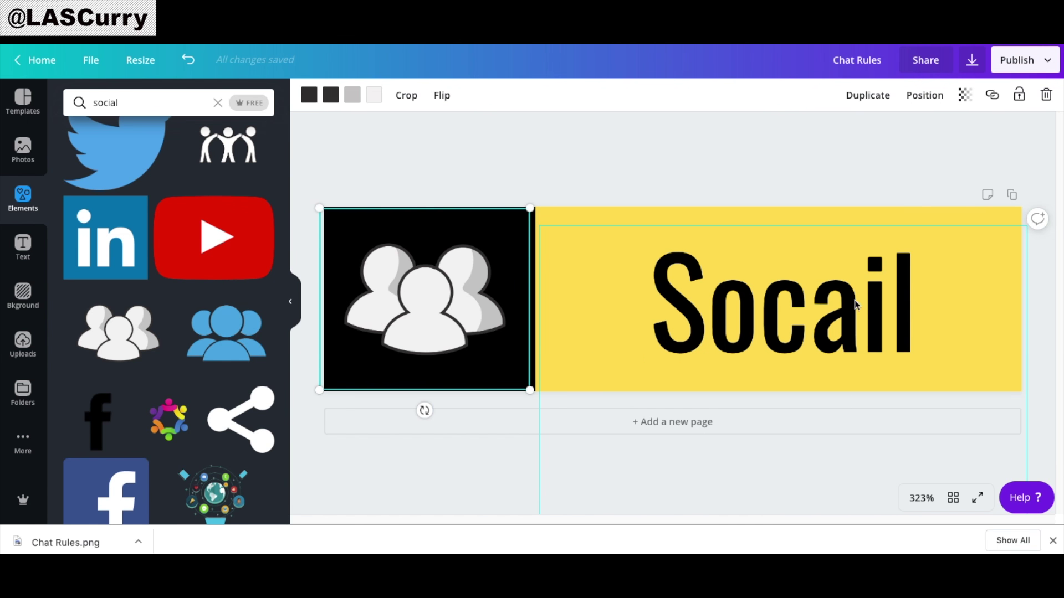
click(871, 298)
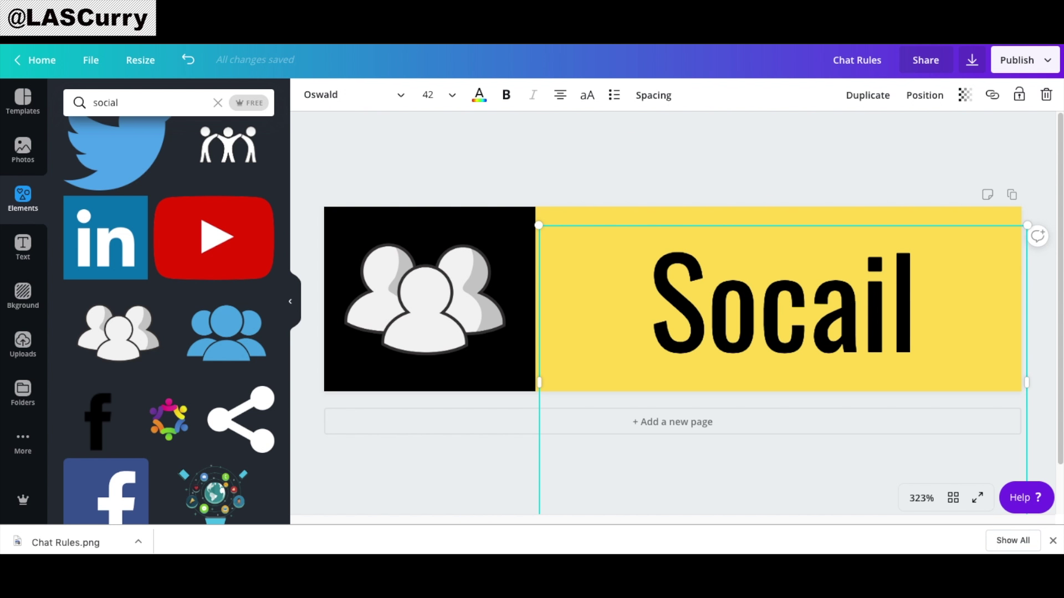
Switch to the Nerd or Die website and open the free Twitch Panel Maker
key(ctrl+Tab)
mouse_move(637, 131)
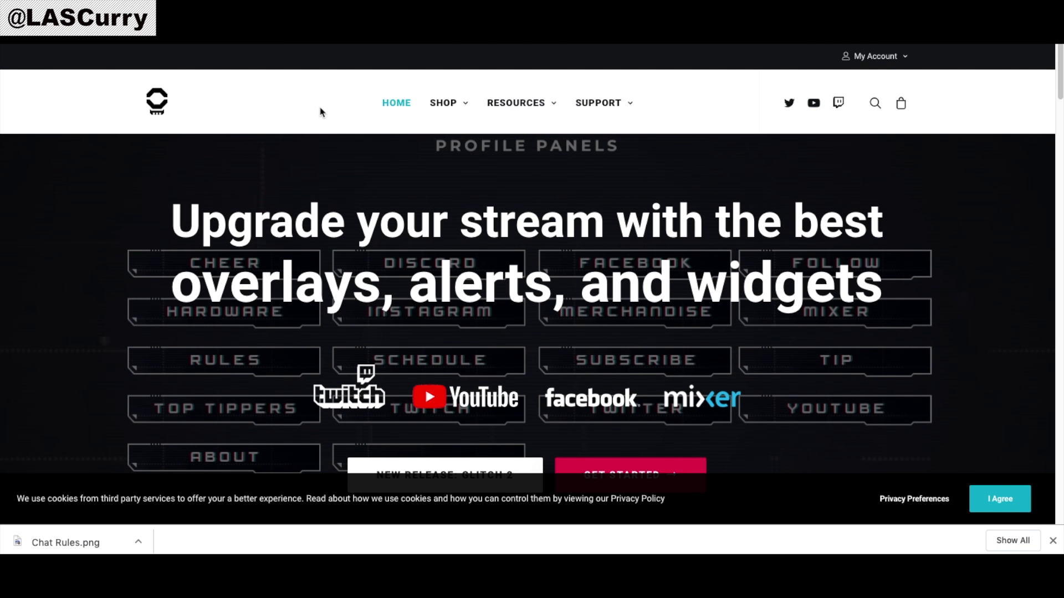
mouse_move(546, 114)
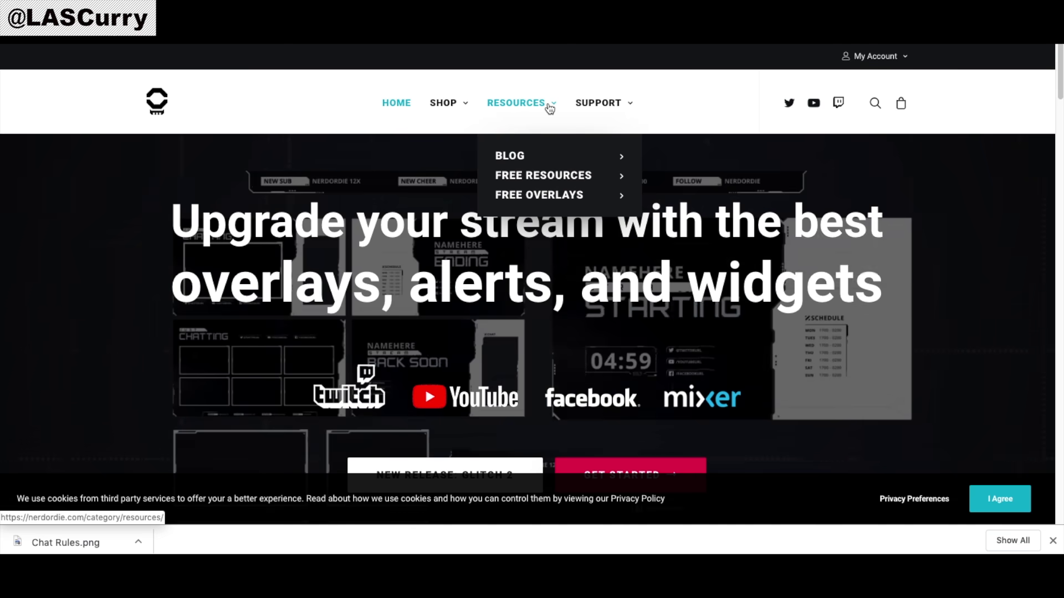
mouse_move(568, 176)
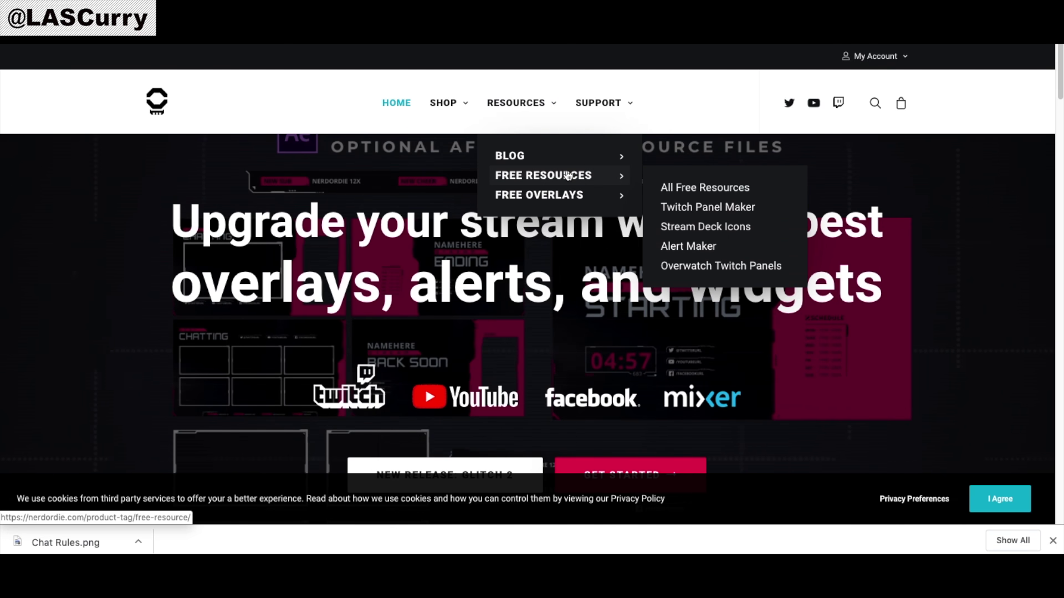
click(696, 208)
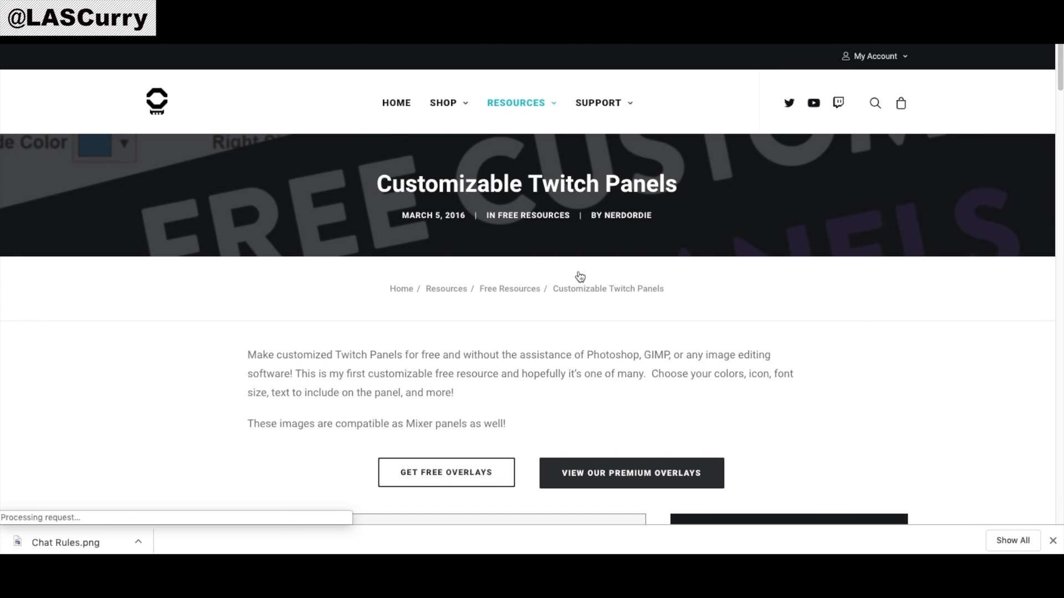
Set the panel's left side color to blue #2980b9 and its right side color to yellow #f1c40f
scroll(534, 340, down, 6)
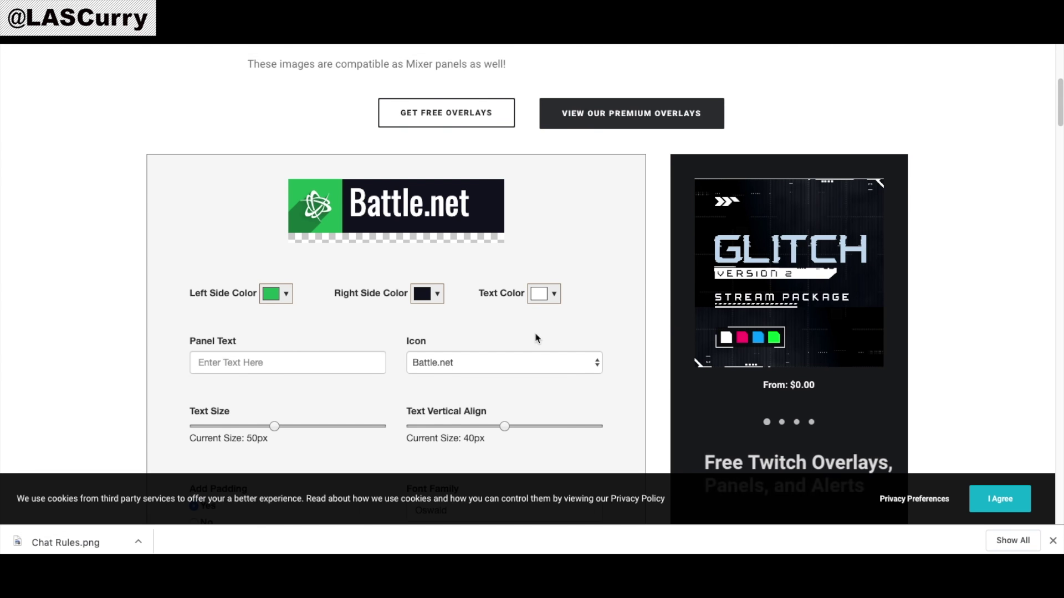
scroll(535, 338, down, 1)
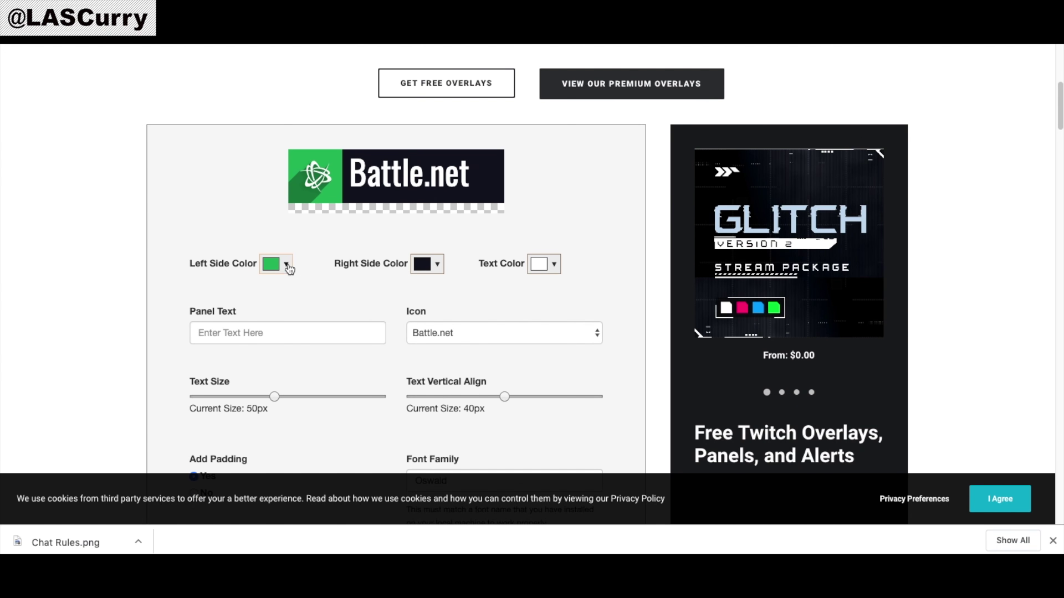
click(287, 265)
click(287, 318)
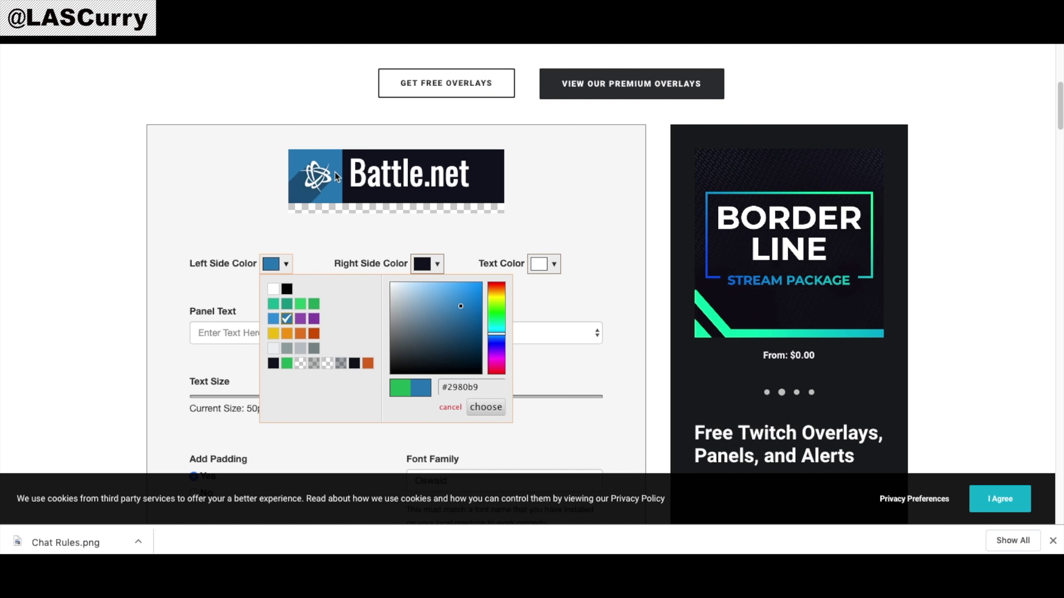
click(437, 267)
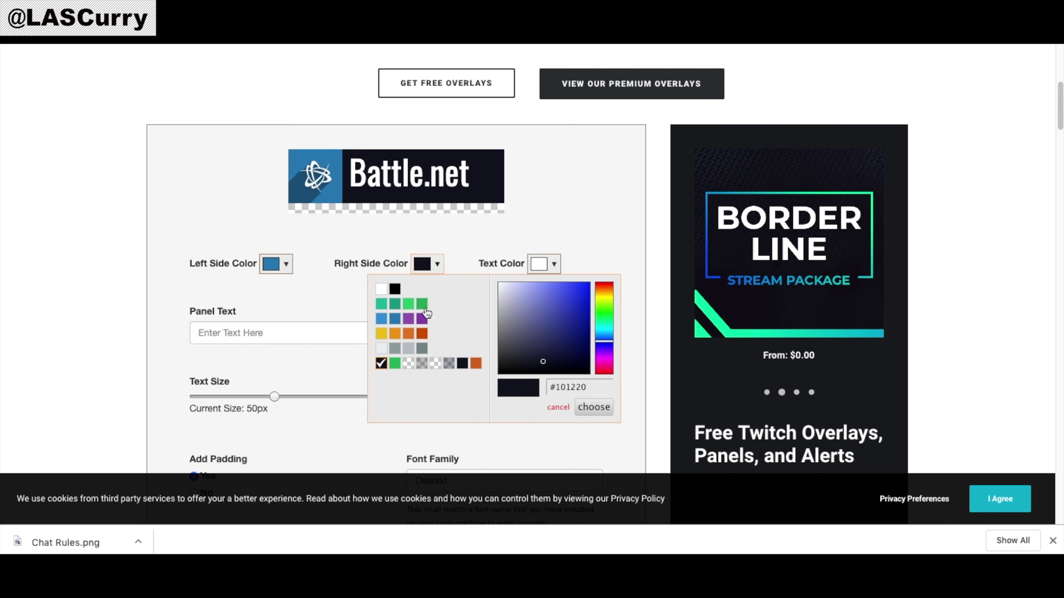
click(385, 335)
Set the panel text to "Chat Rules" with the Chat icon and a text size of 52 px
scroll(563, 242, down, 1)
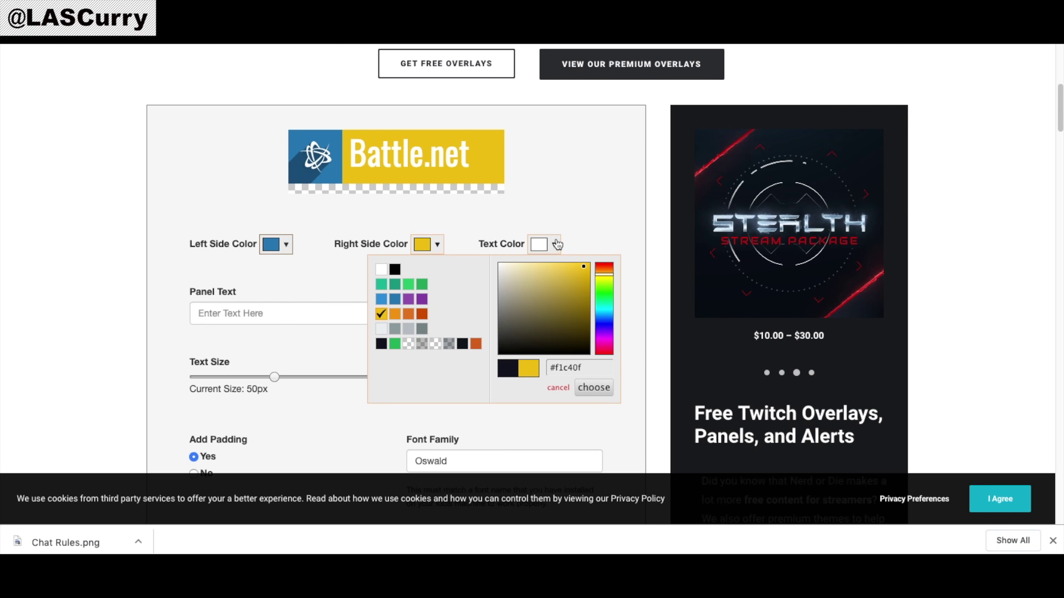
click(307, 313)
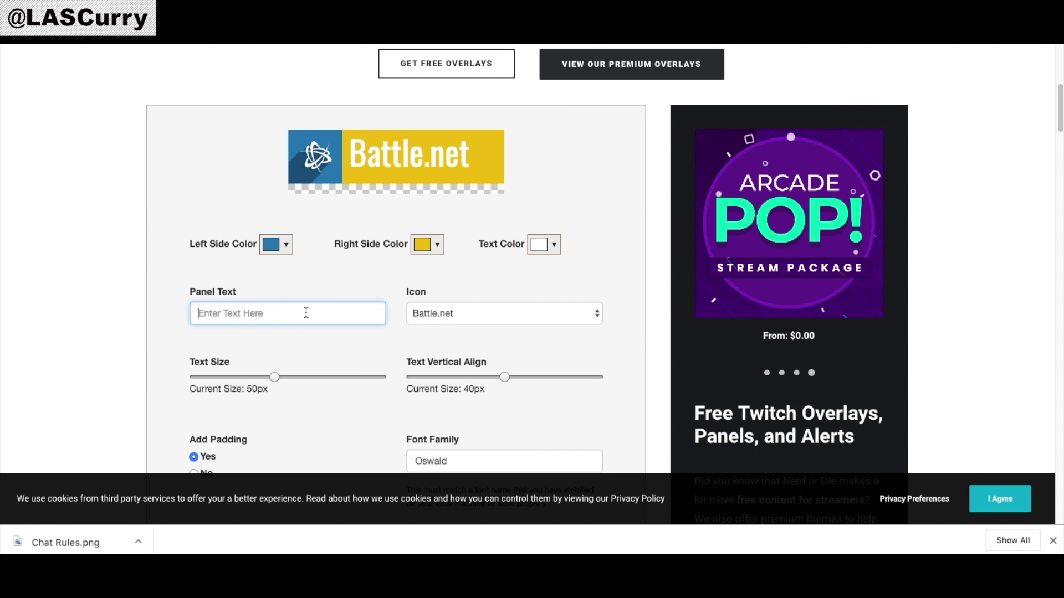
text(Chat Rules)
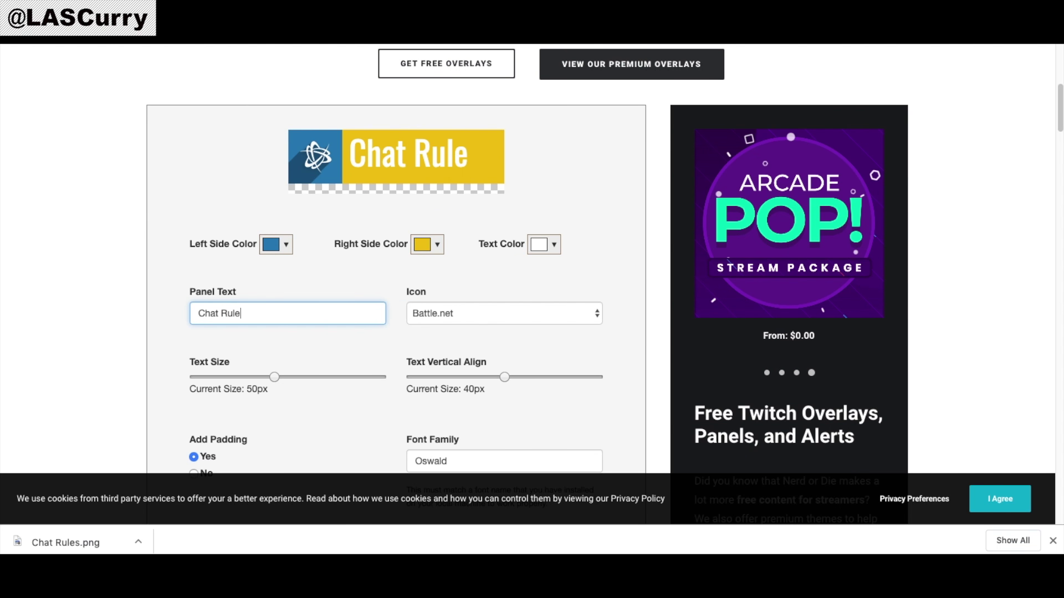
click(576, 310)
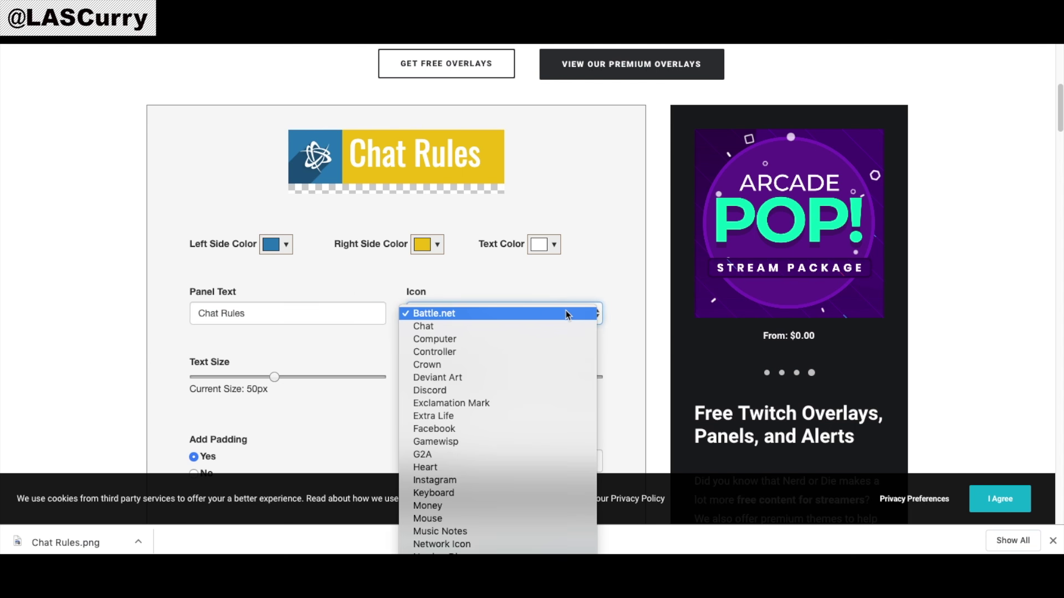
click(544, 328)
scroll(450, 334, down, 2)
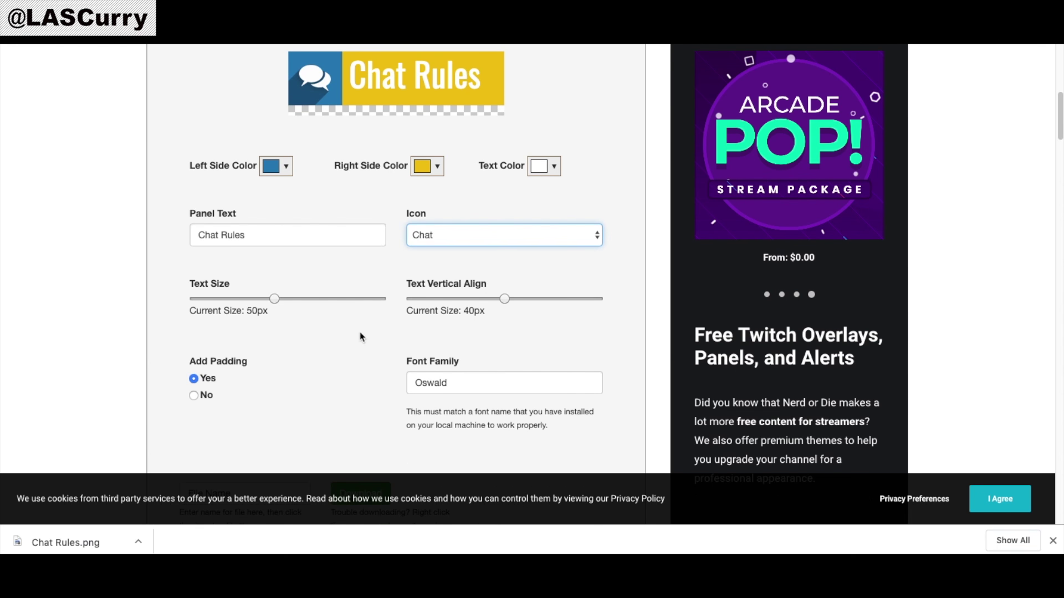
drag(274, 299, 282, 303)
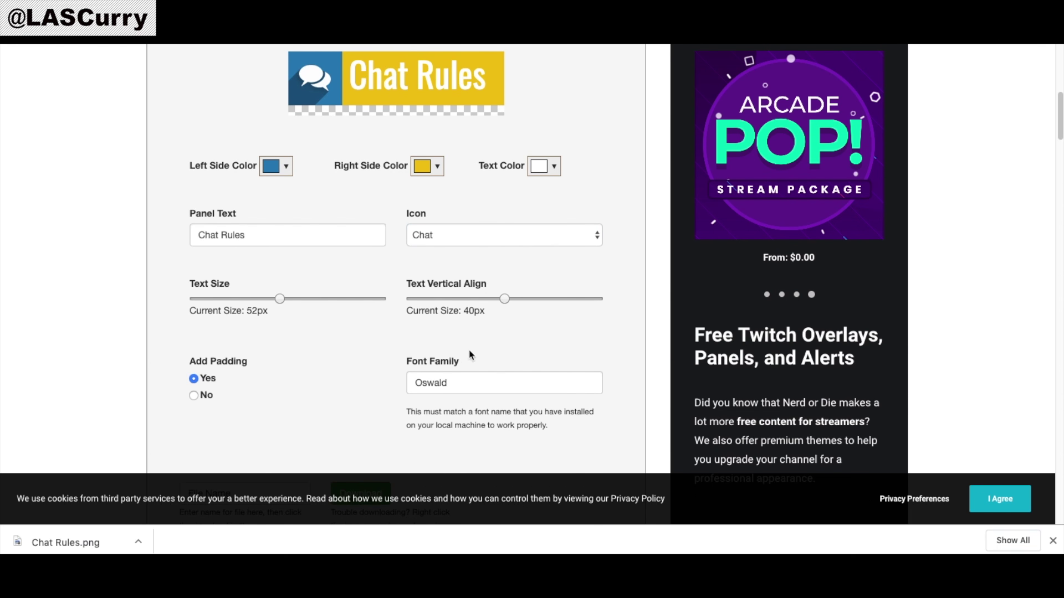
Name the panel's download file "CHatRUles"
scroll(463, 347, down, 3)
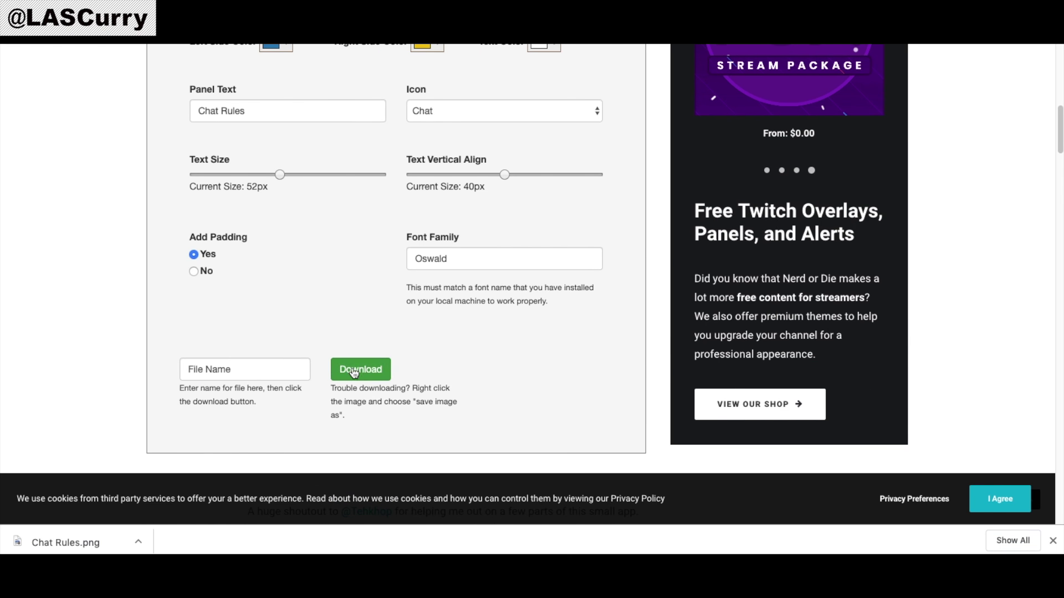
triple_click(268, 368)
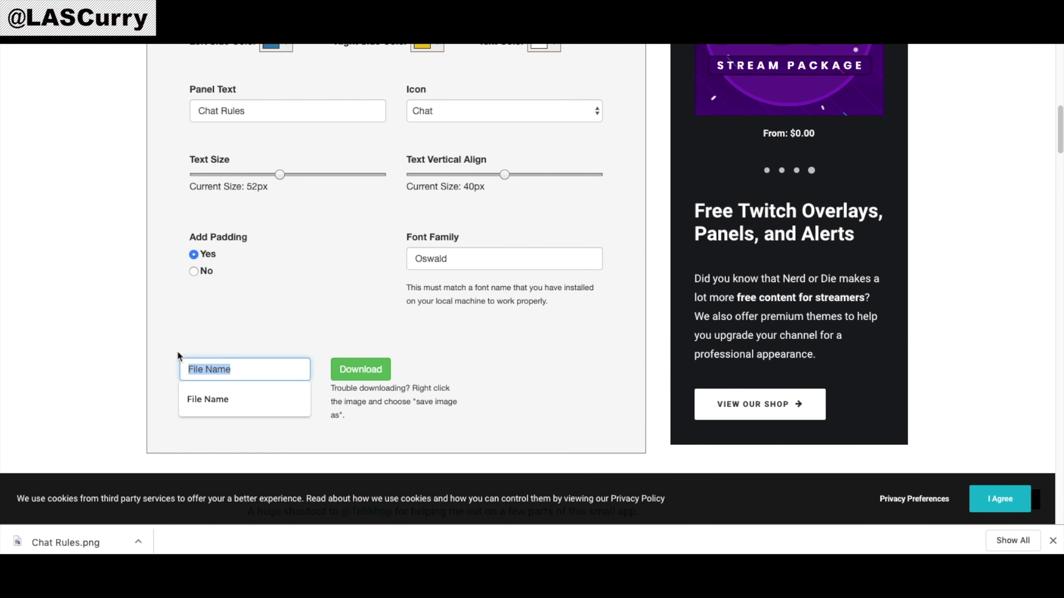
text(CHatRUles)
Preview the panel without padding and restore the padding
scroll(327, 332, up, 3)
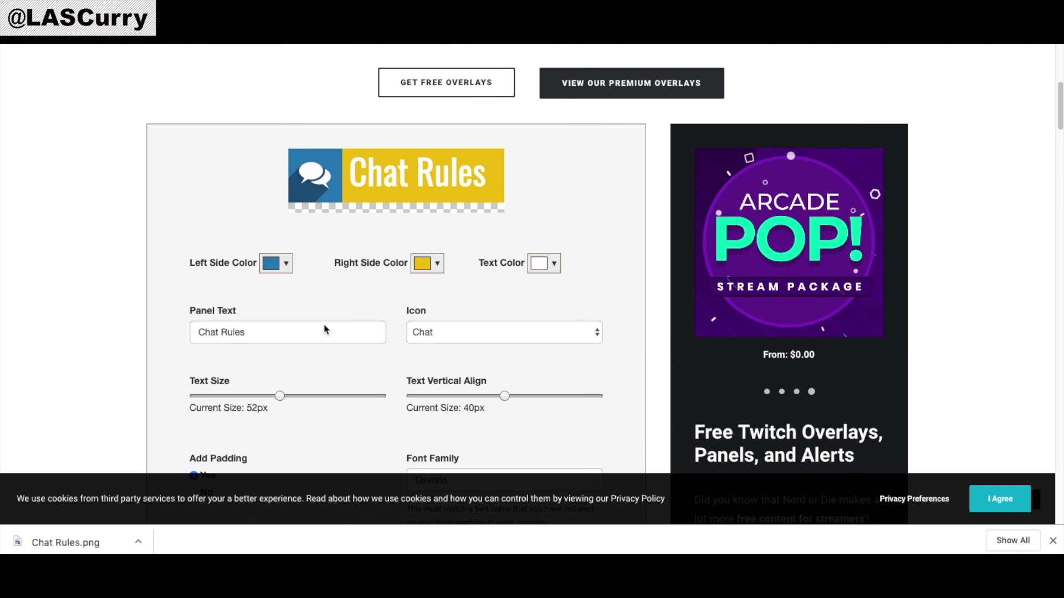
click(195, 415)
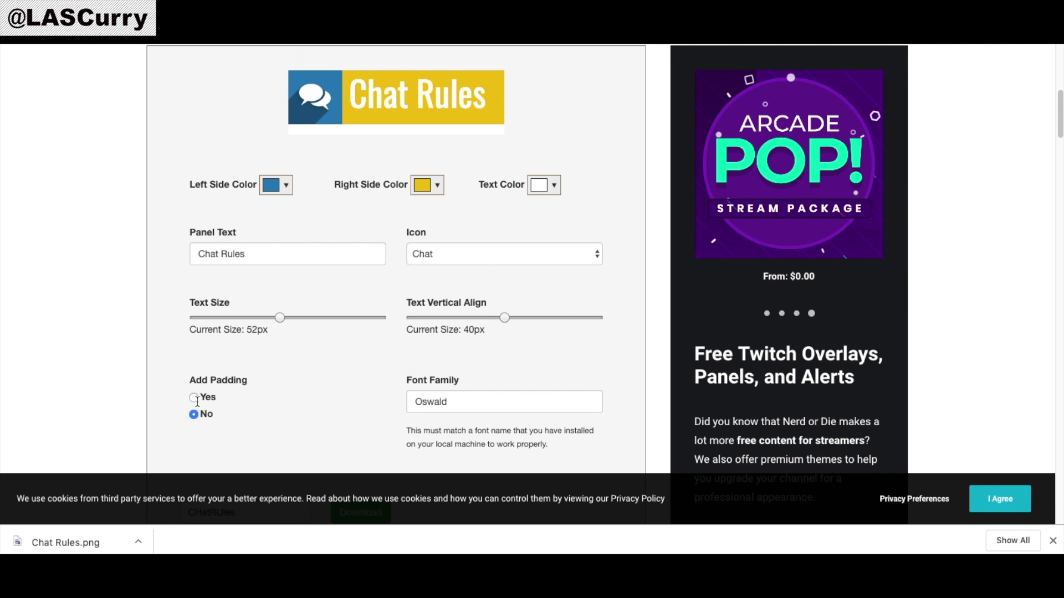
click(194, 397)
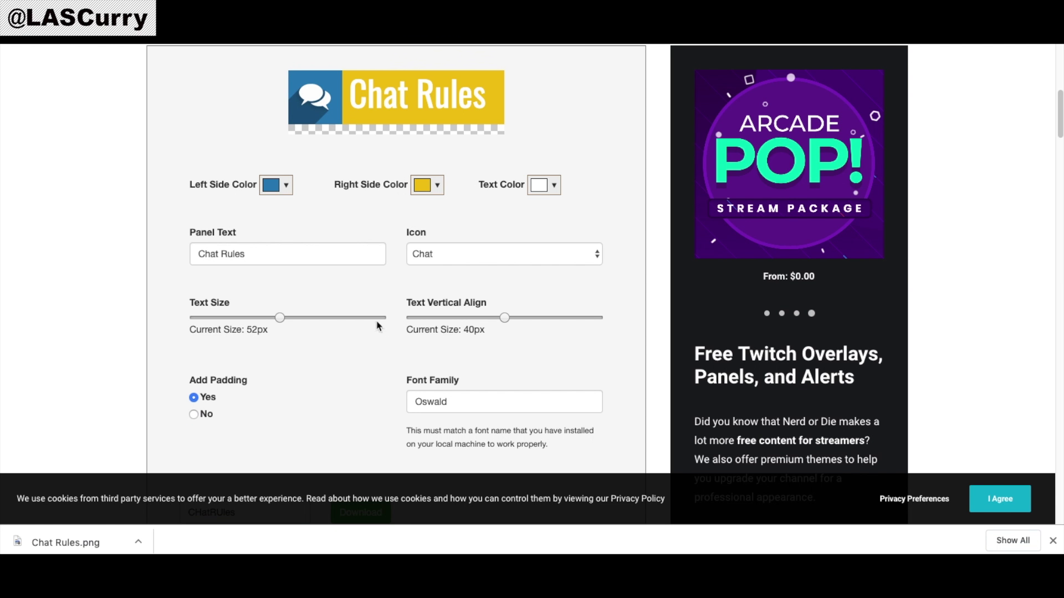
Download the finished Chat Rules panel image
scroll(379, 325, down, 3)
click(373, 375)
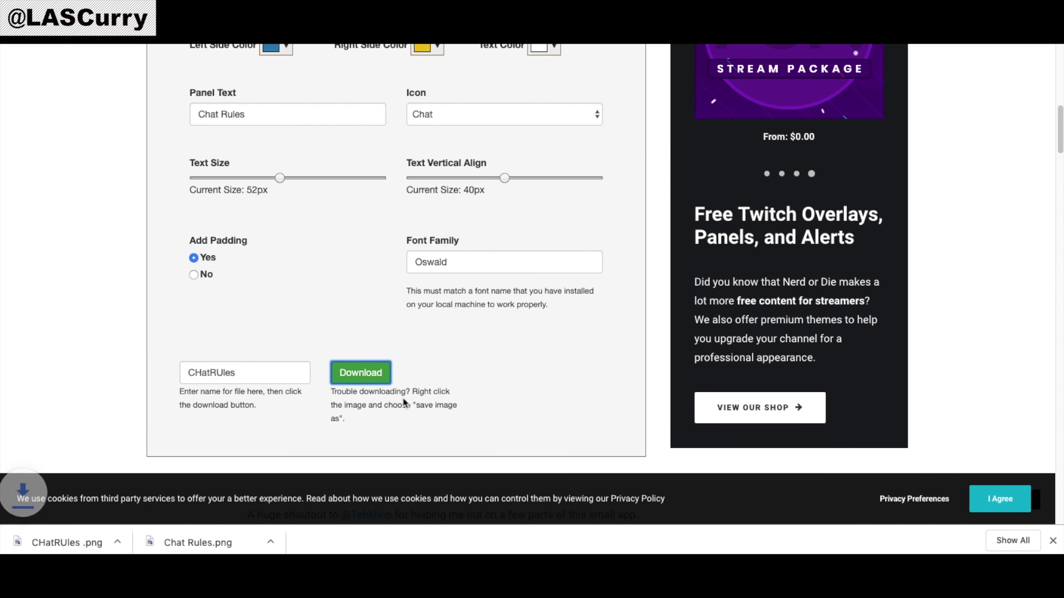
scroll(404, 403, up, 5)
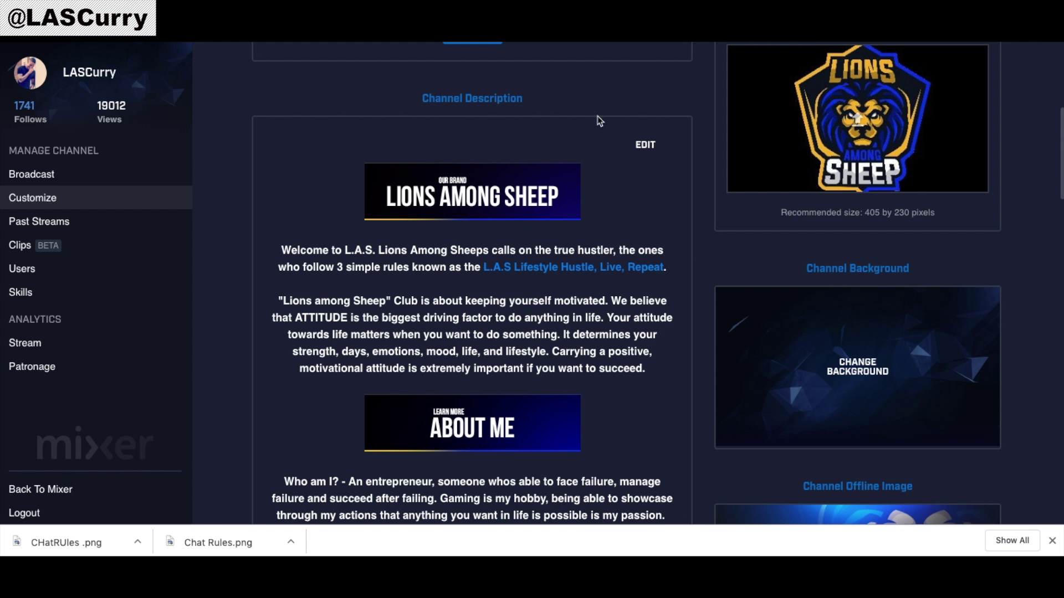
click(645, 145)
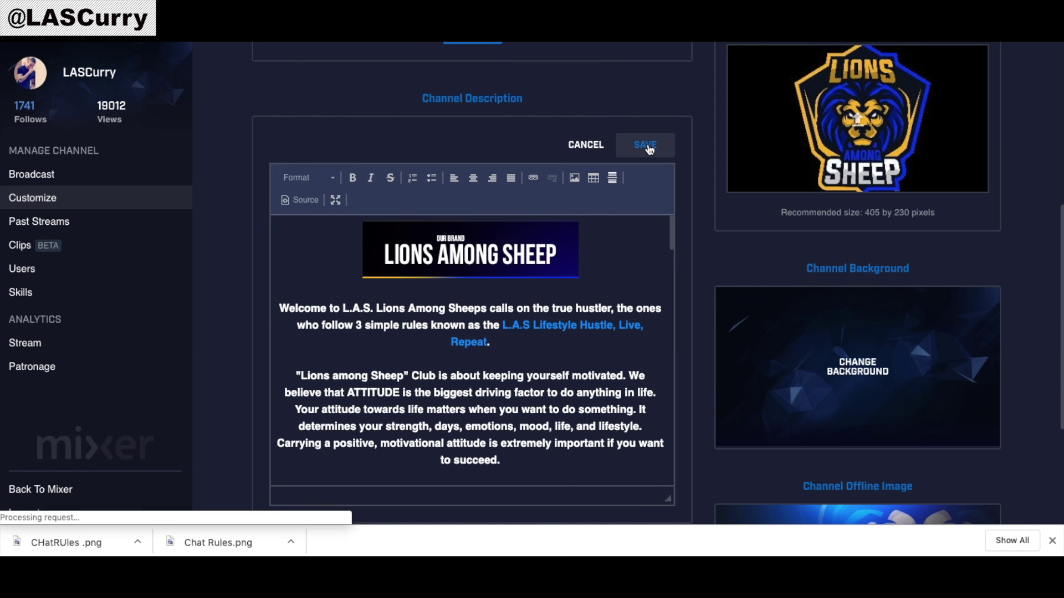
scroll(514, 258, down, 20)
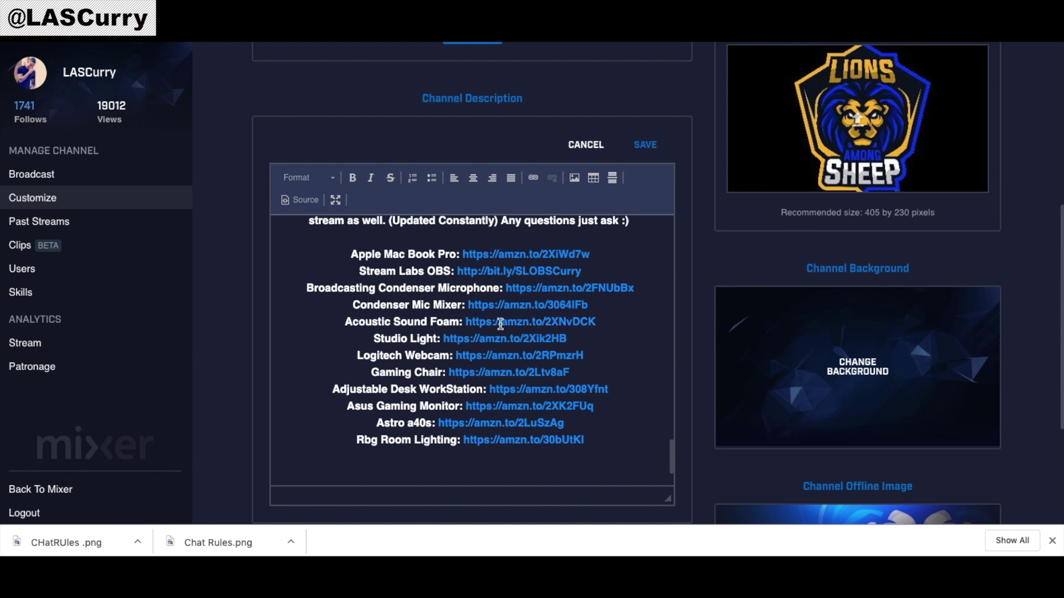
click(433, 402)
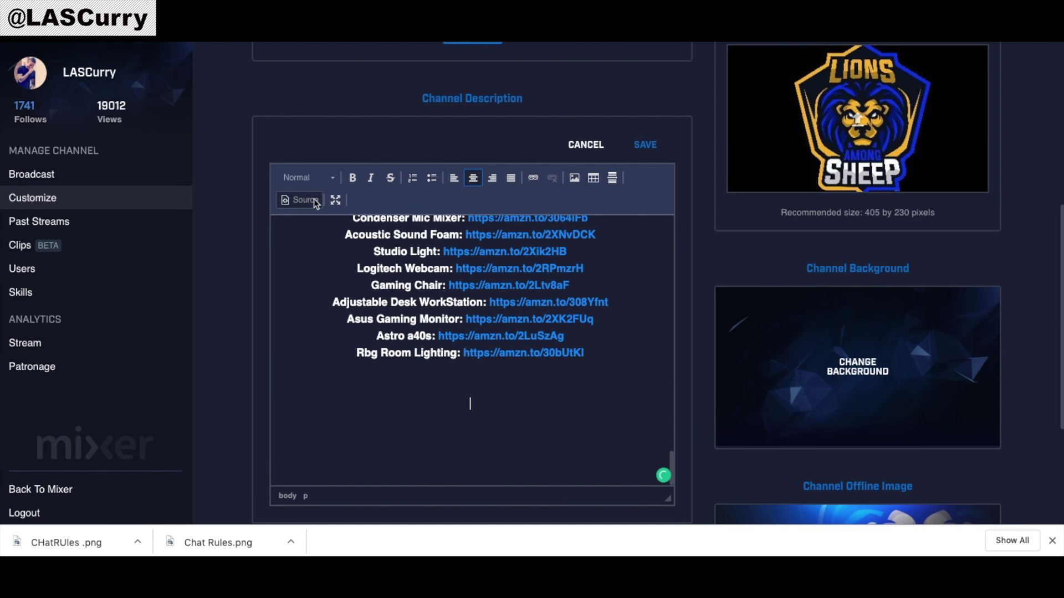
click(574, 179)
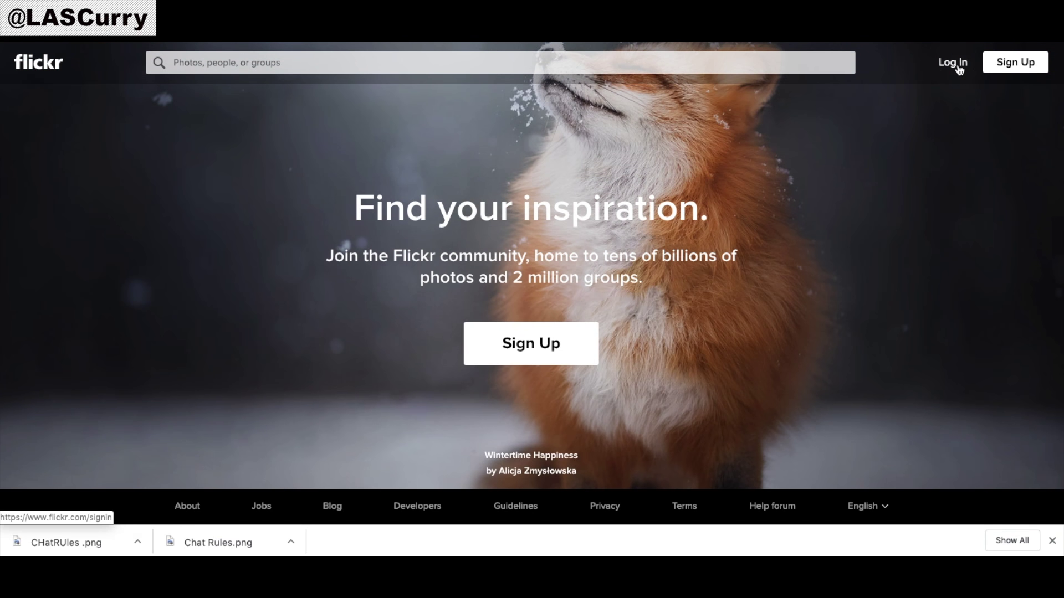
Log in to Flickr with the saved account
click(958, 64)
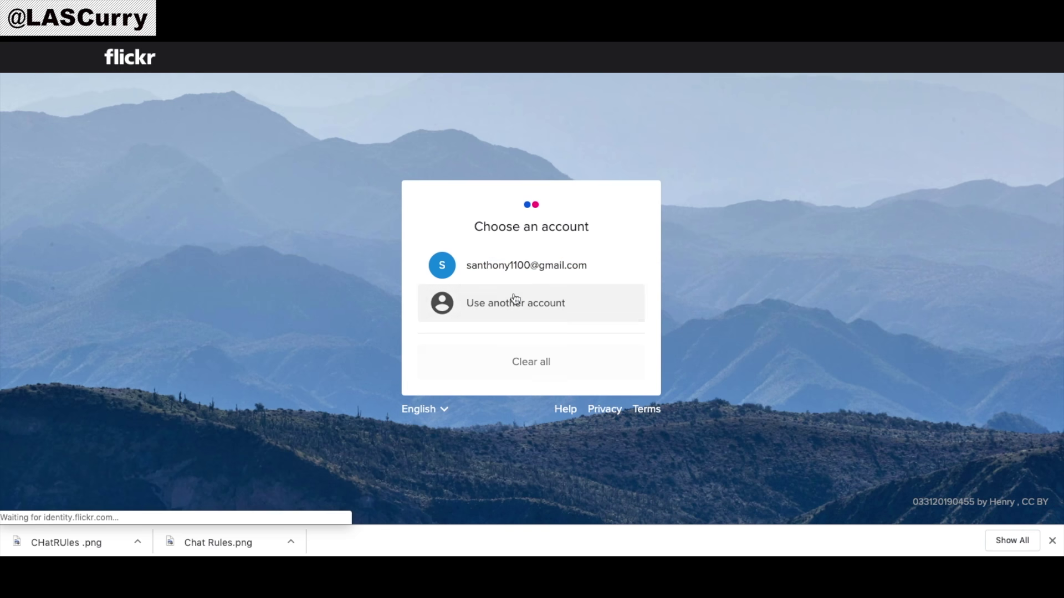
click(520, 278)
click(529, 363)
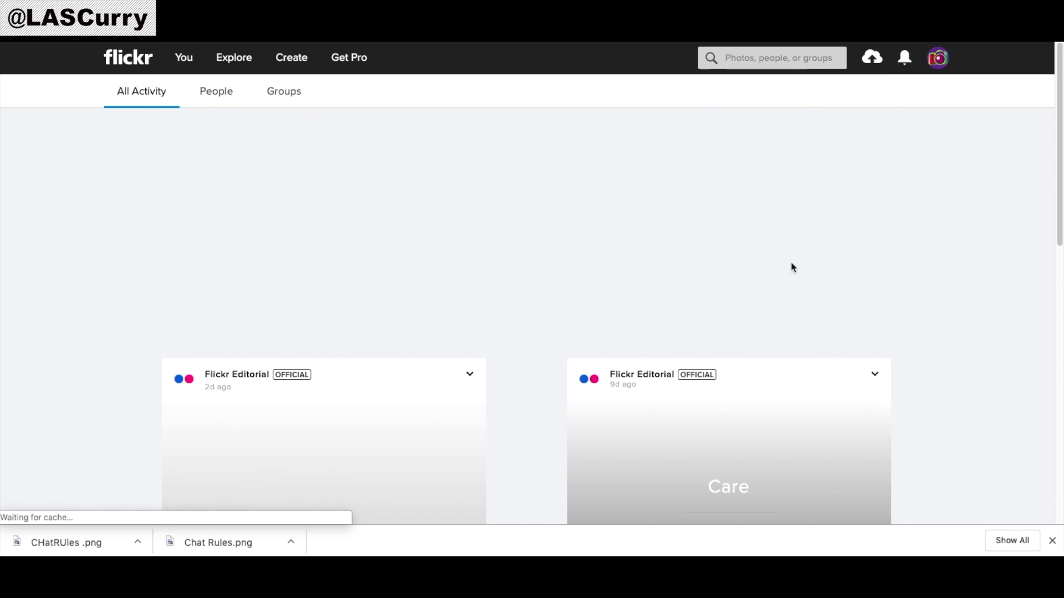
Upload the downloaded Chat Rules.png panel image to the Flickr photostream
click(873, 58)
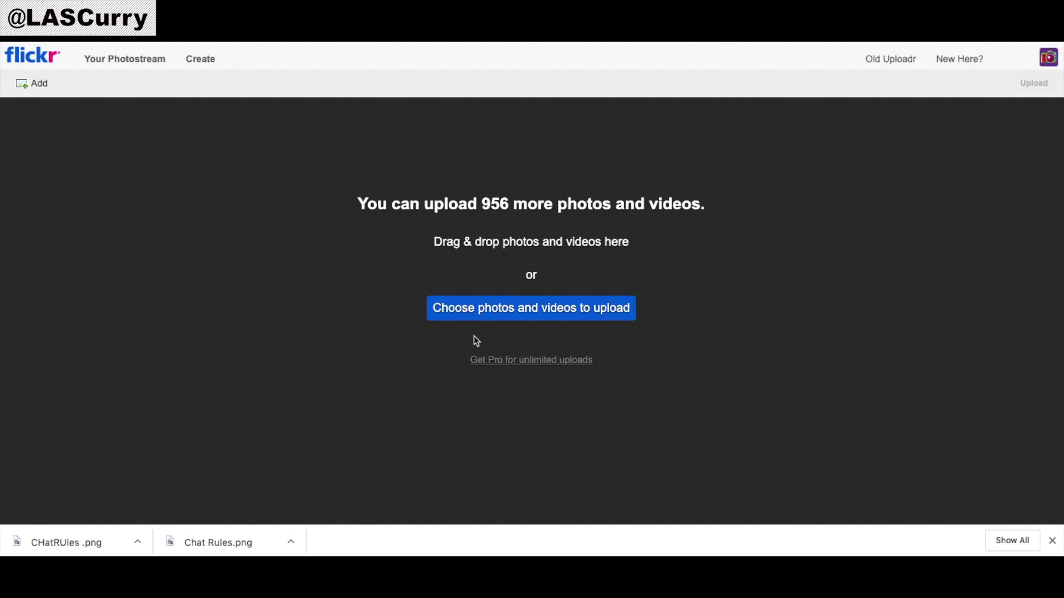
drag(193, 542, 513, 261)
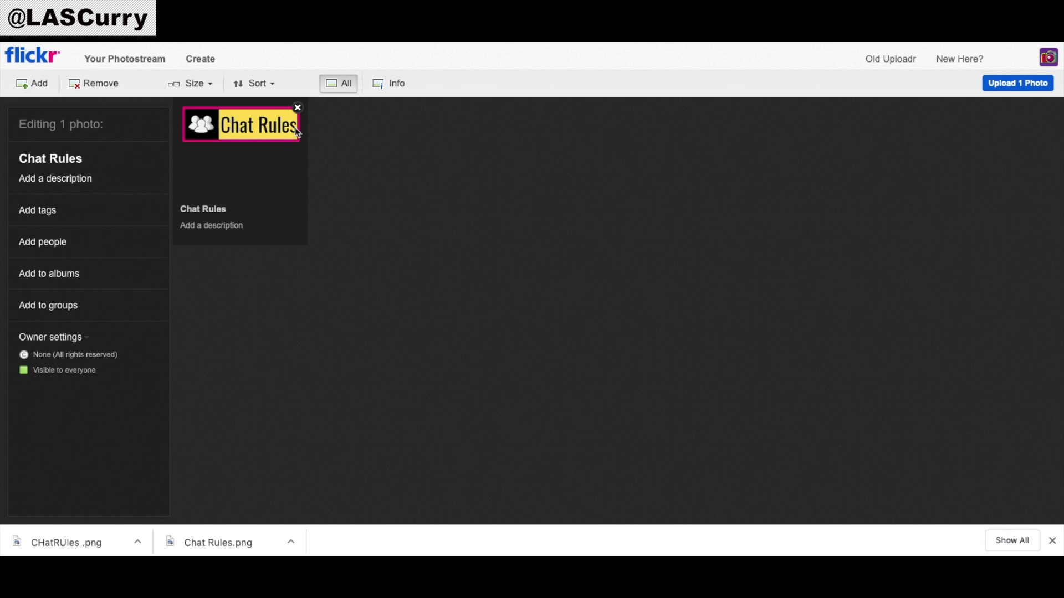
click(1005, 83)
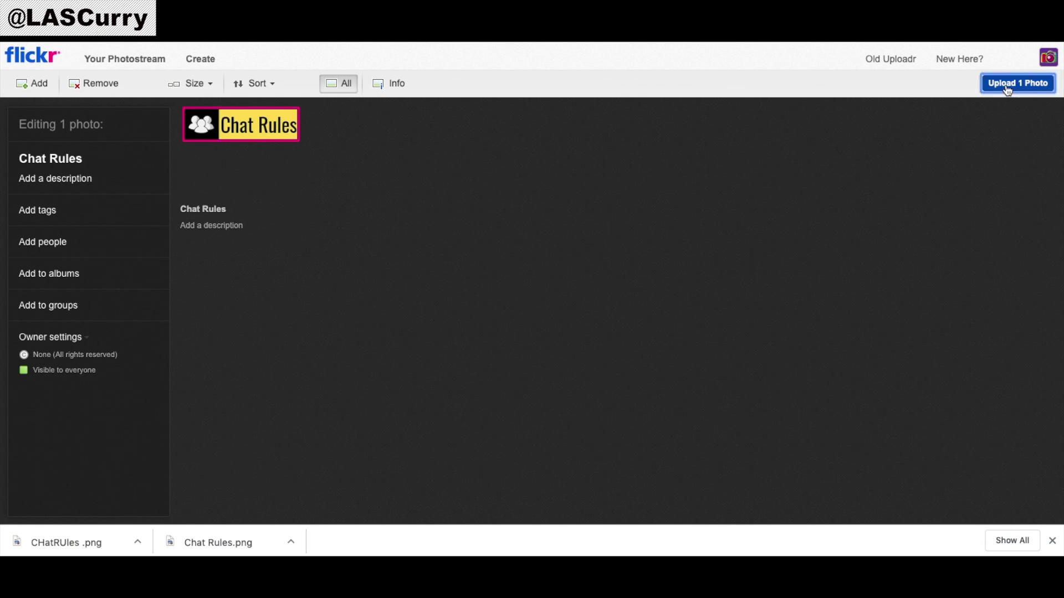
click(492, 312)
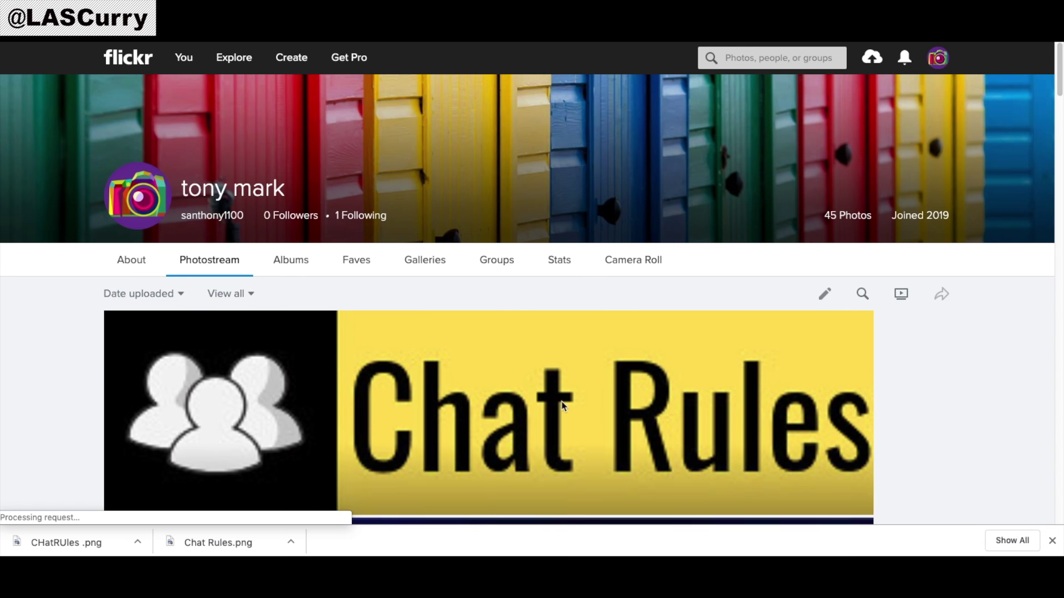
Open the uploaded Chat Rules photo's page listing all its sizes
click(625, 377)
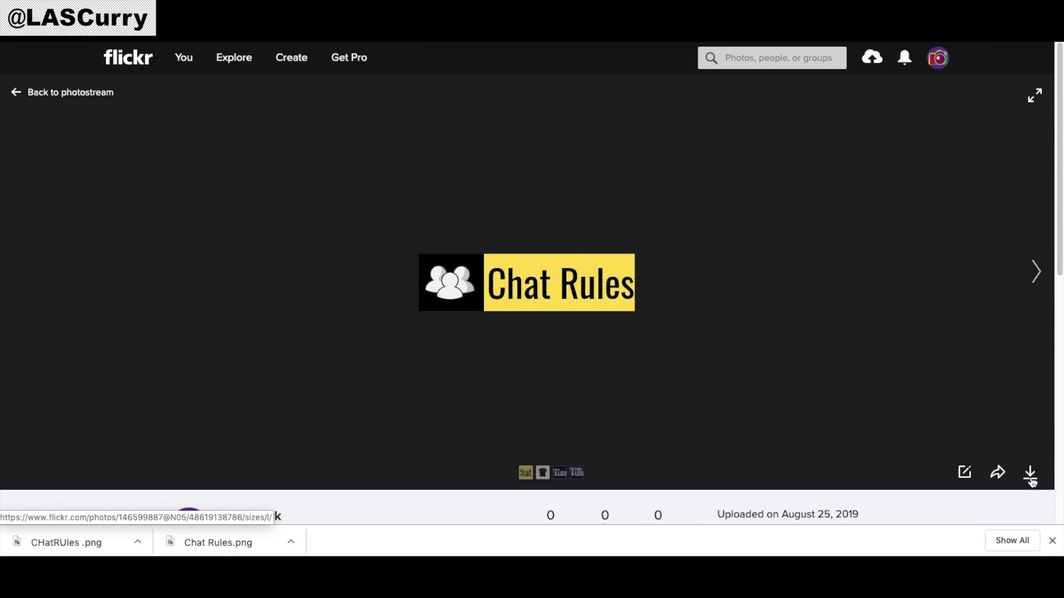
click(1030, 476)
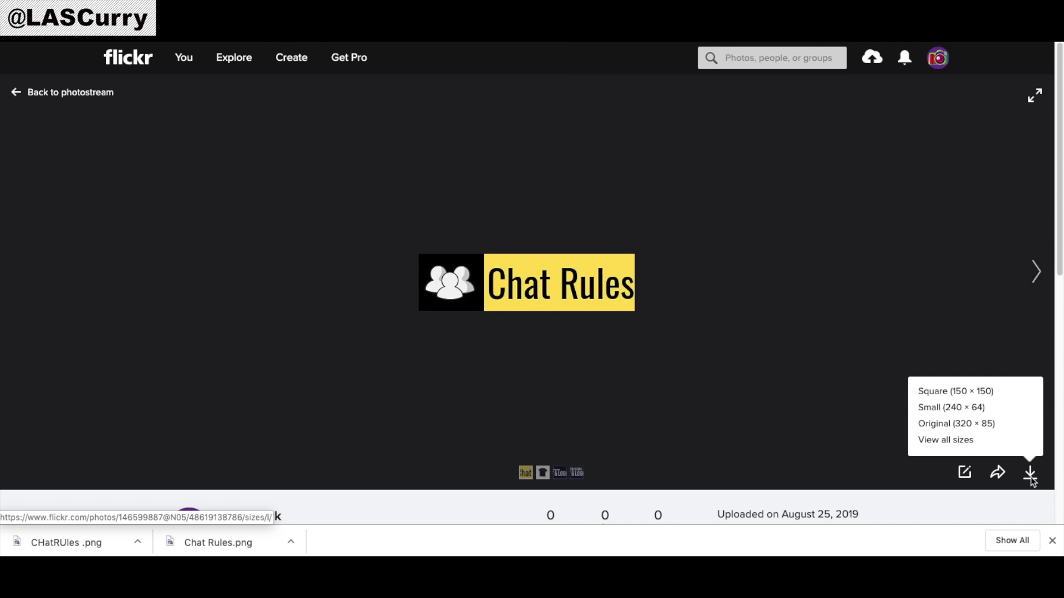
click(950, 444)
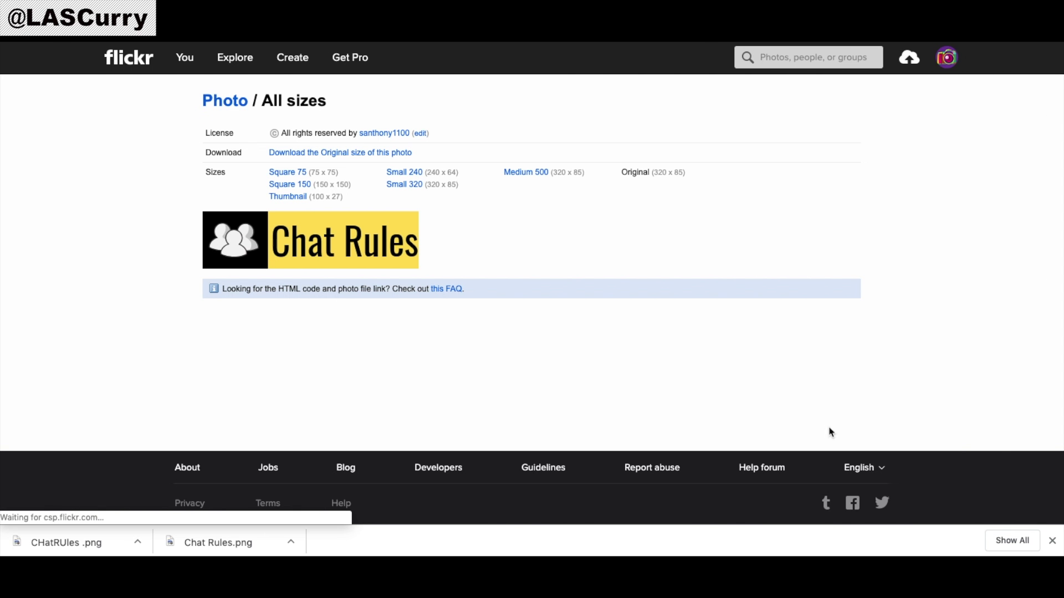
Open the original-size Chat Rules image by itself in a new browser tab and copy its web address
right_click(374, 252)
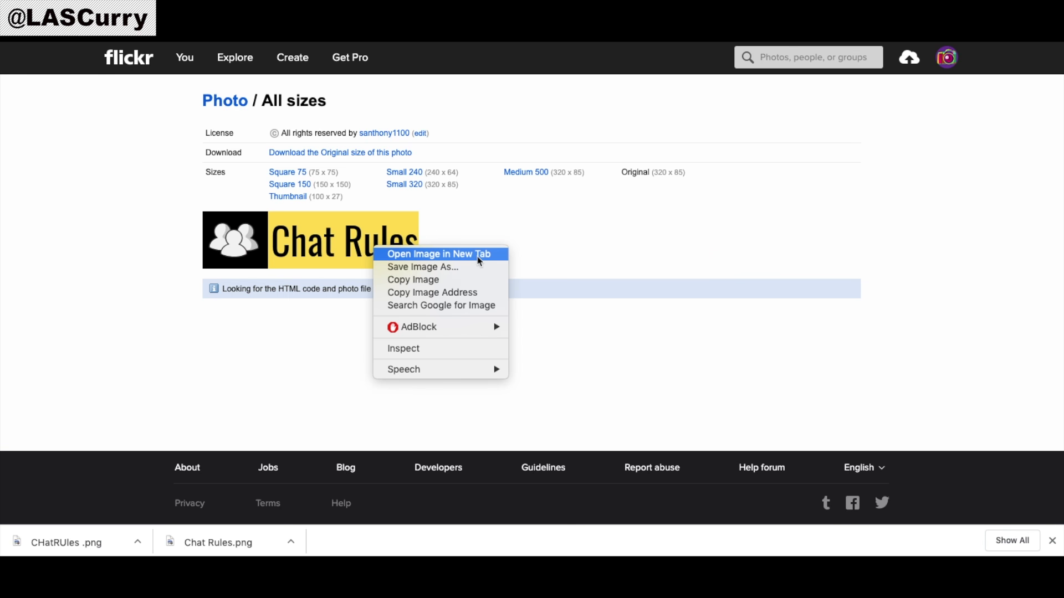
click(477, 255)
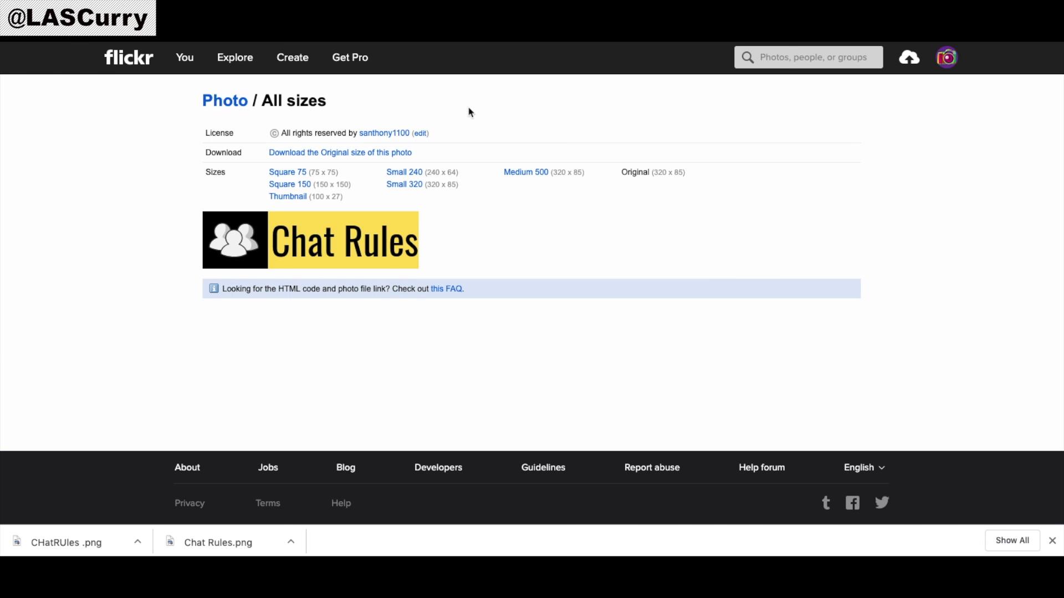
key(ctrl+Tab)
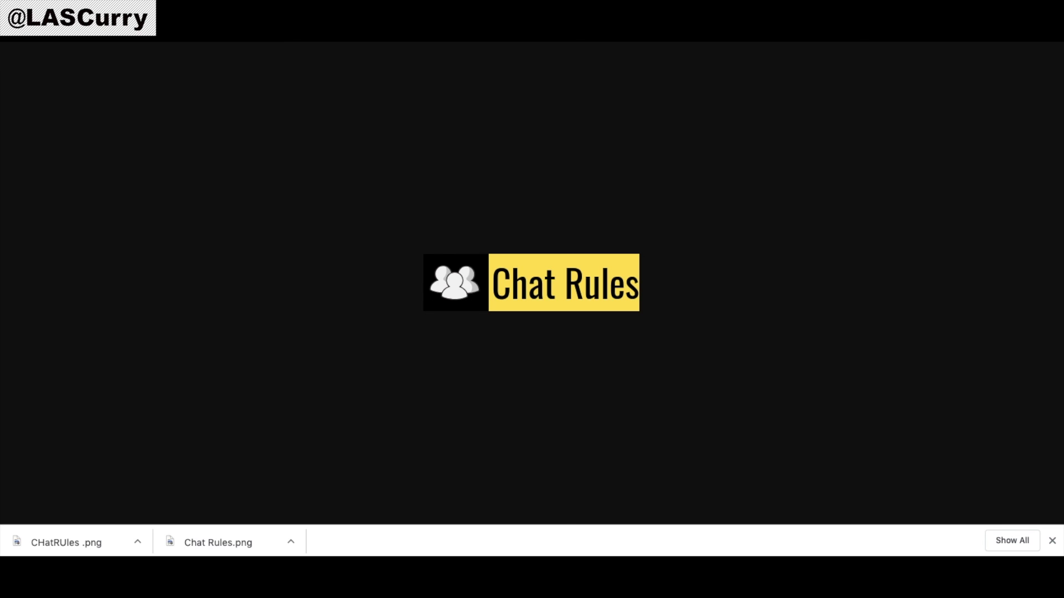
right_click(161, 39)
click(228, 85)
Return to Mixer and insert the Chat Rules image into the channel description using the copied image URL
key(ctrl+shift+Tab)
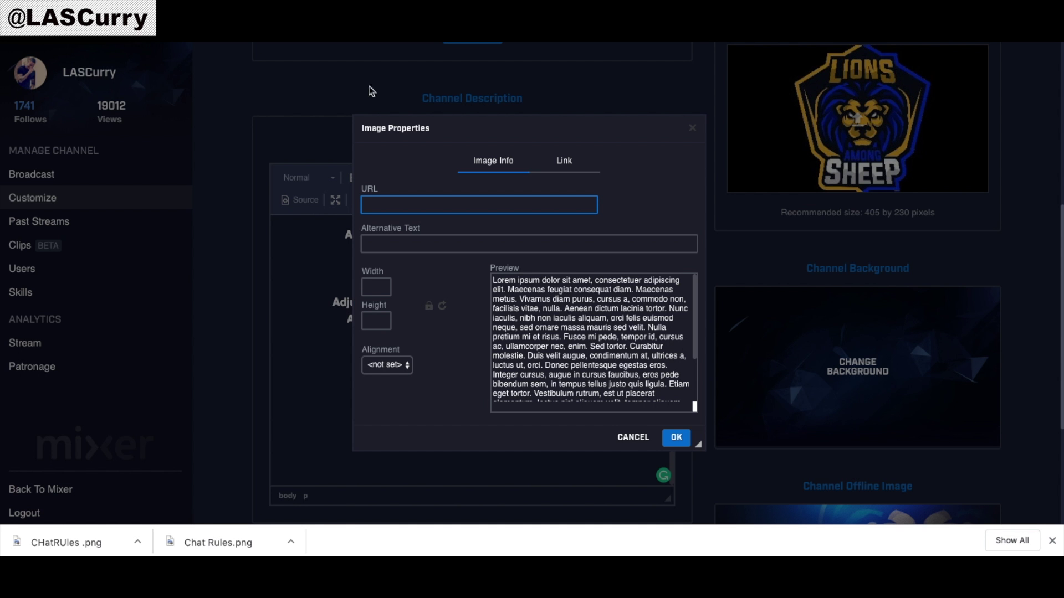
right_click(413, 210)
click(462, 295)
click(488, 250)
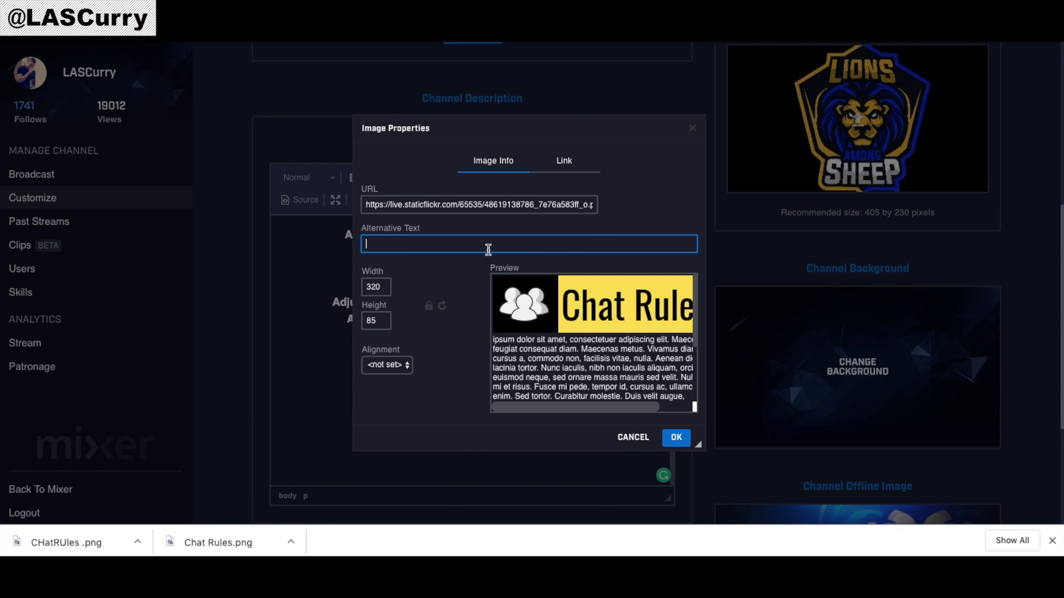
click(676, 437)
scroll(536, 414, down, 1)
scroll(536, 415, down, 1)
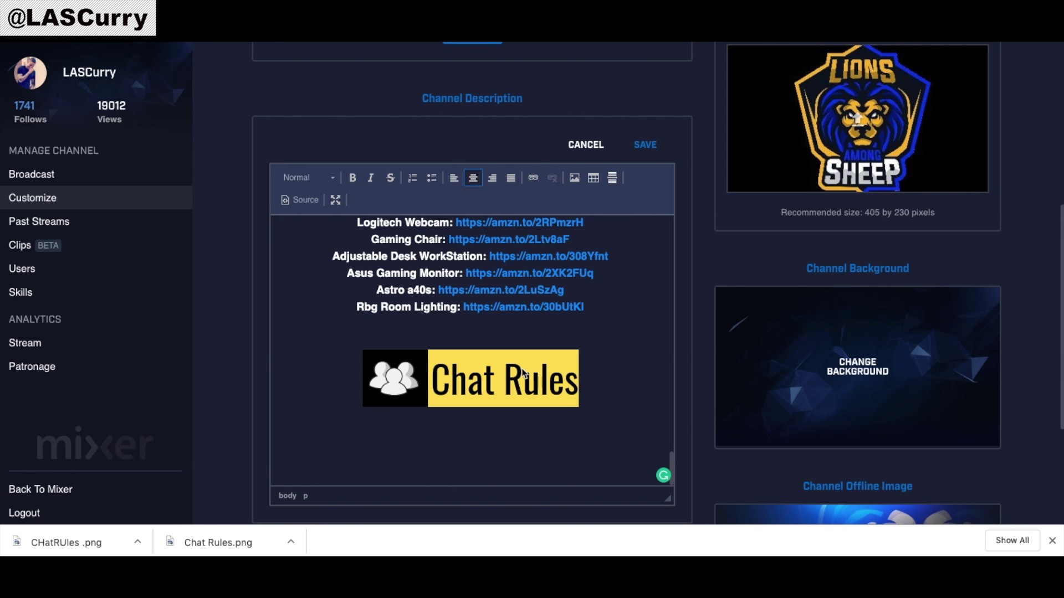
scroll(522, 373, up, 4)
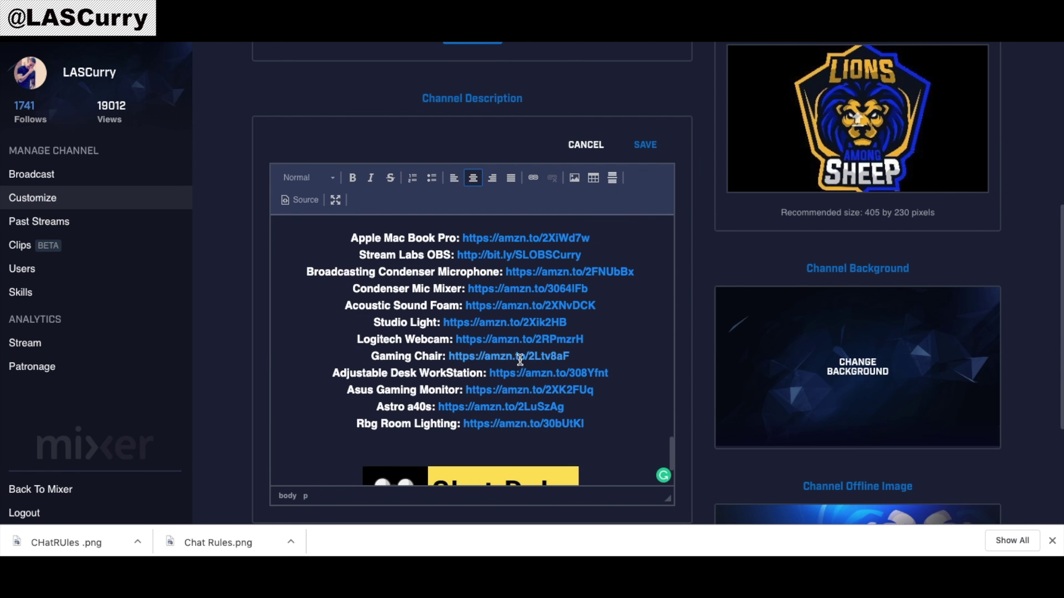
scroll(542, 297, up, 3)
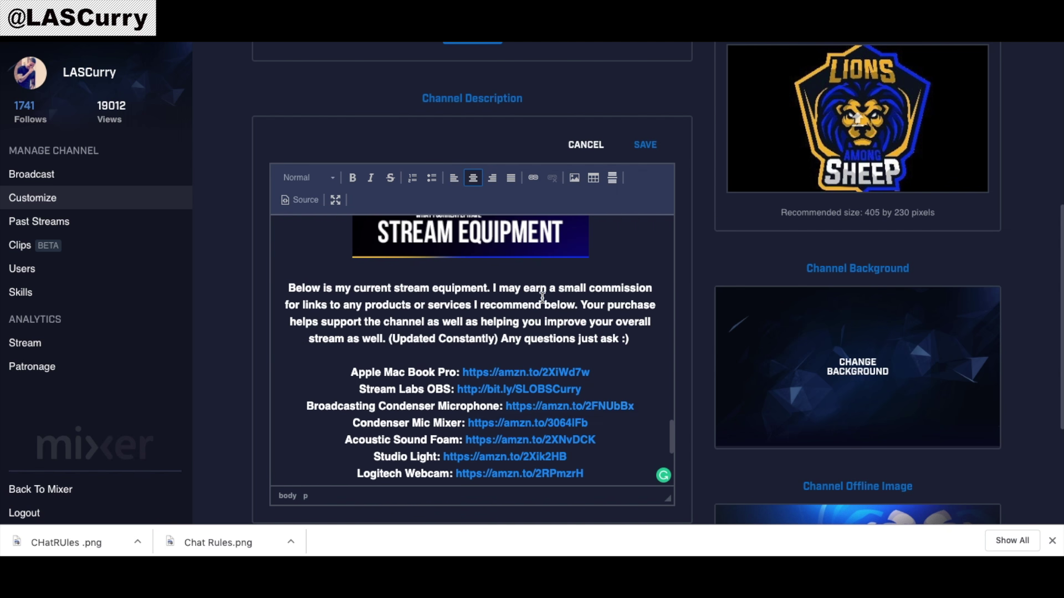
scroll(582, 404, down, 5)
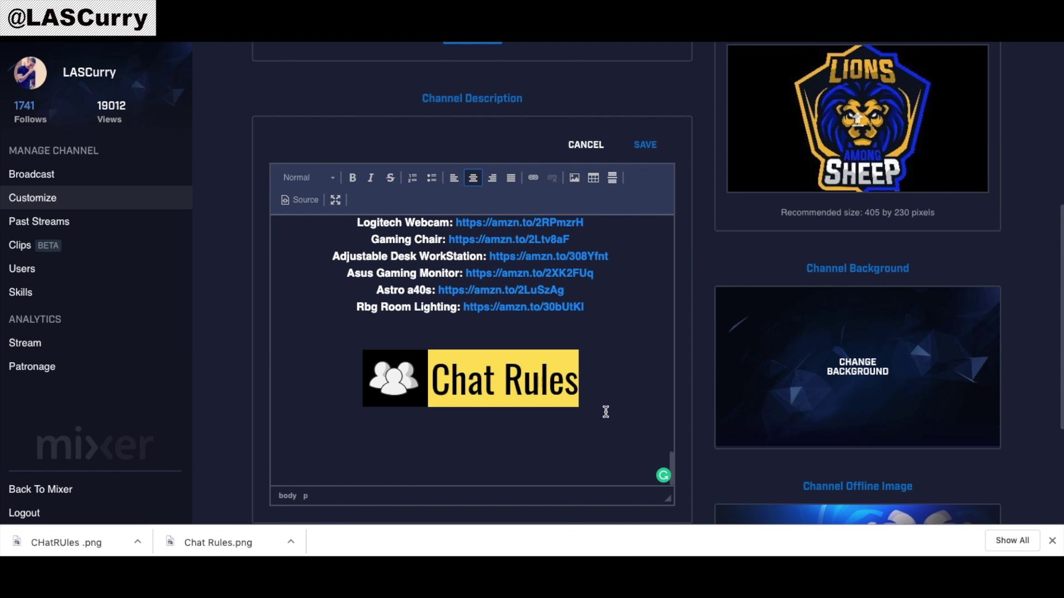
click(471, 421)
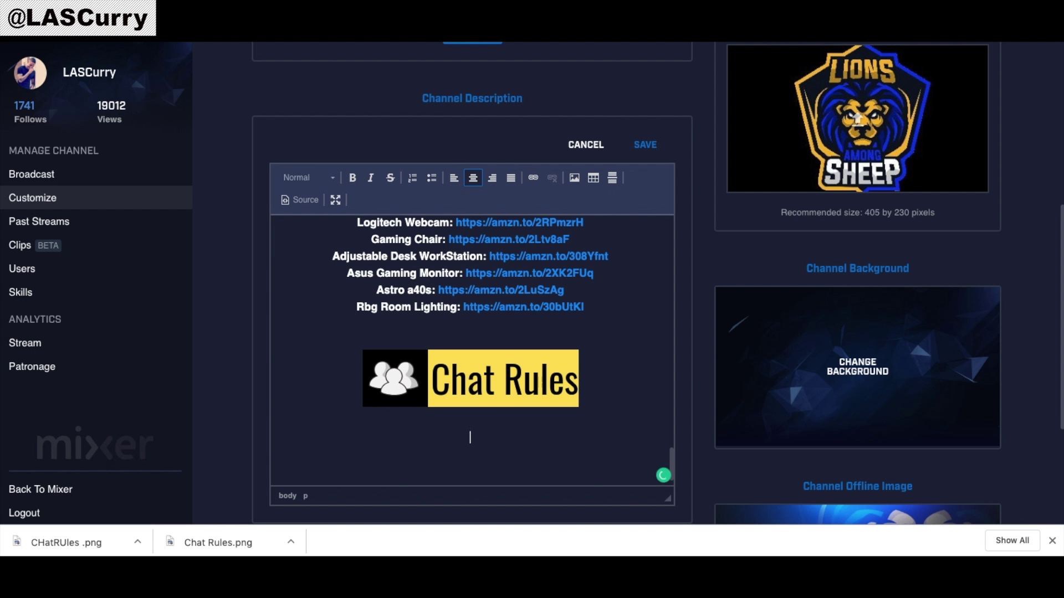
text(www.mixer.com)
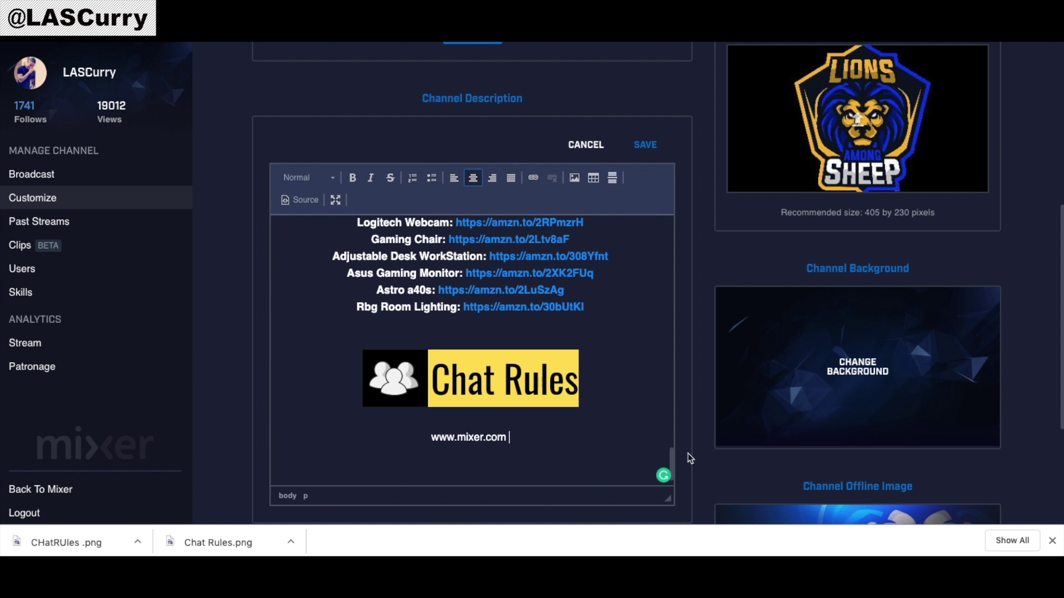
drag(428, 438, 515, 438)
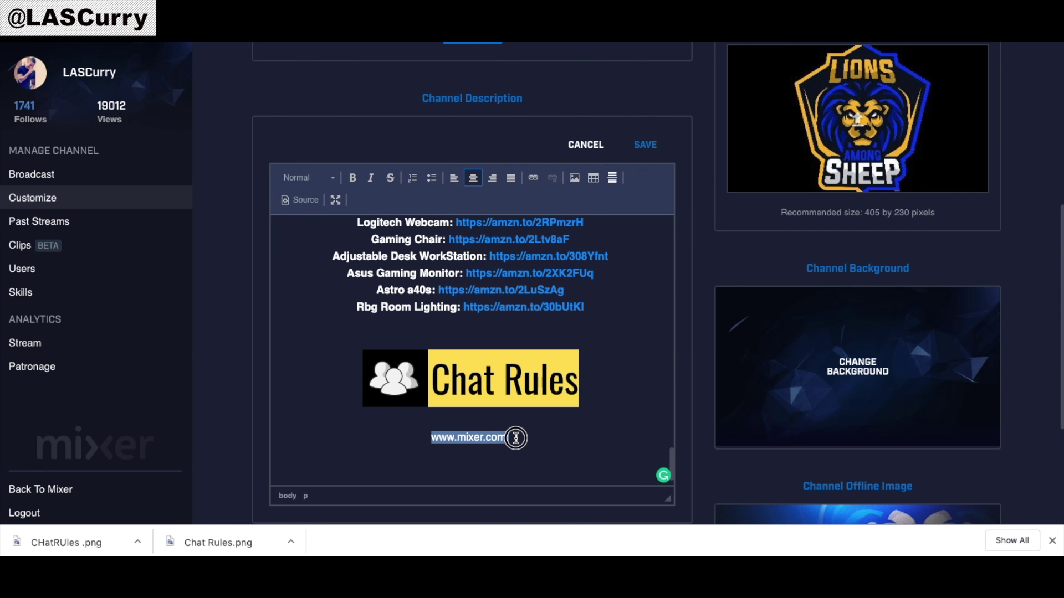
click(531, 179)
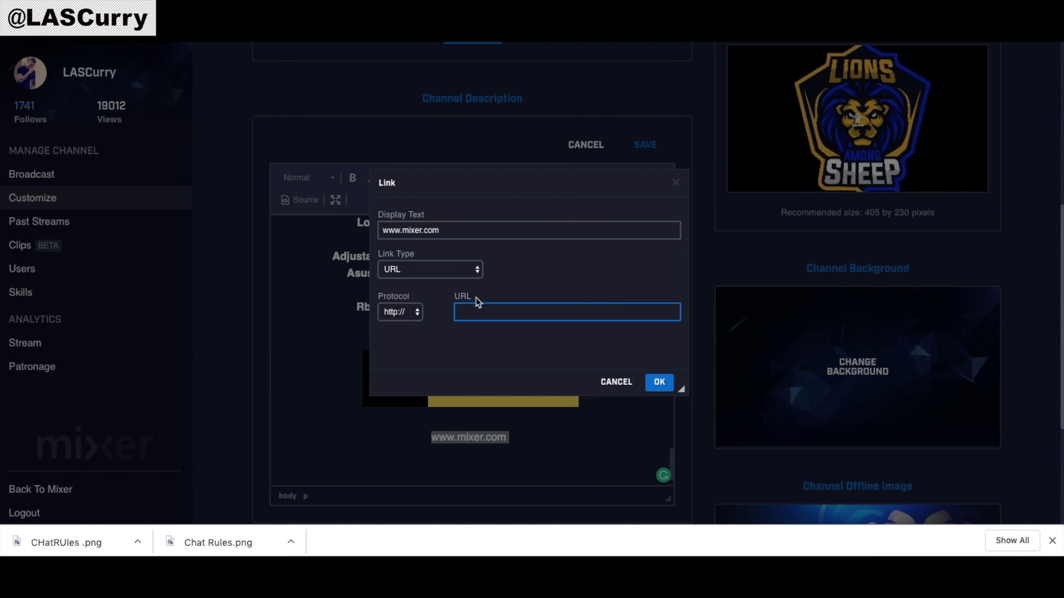
text(mixer.com)
click(659, 382)
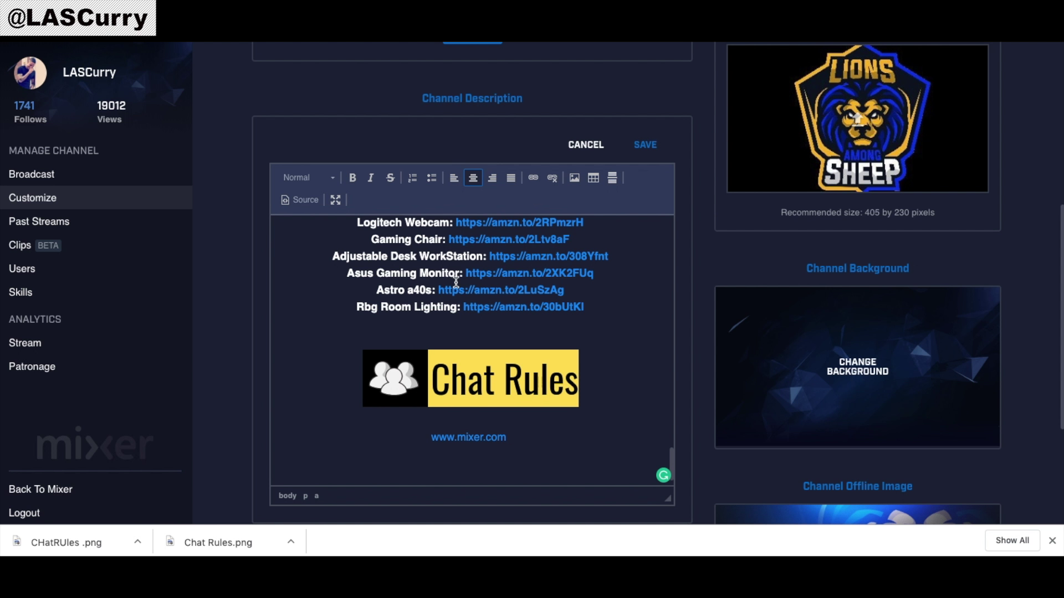
click(645, 148)
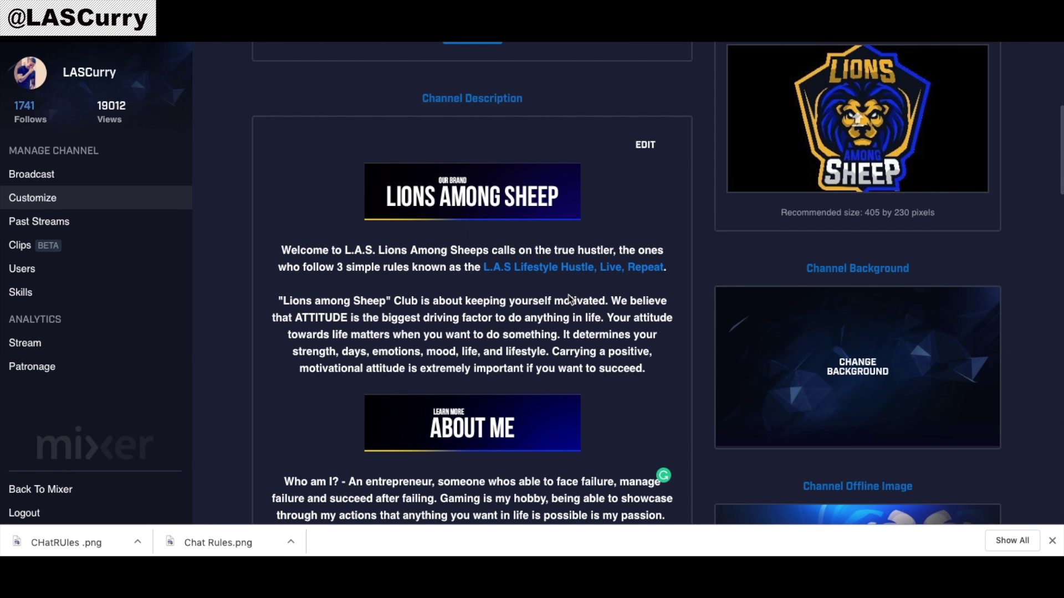